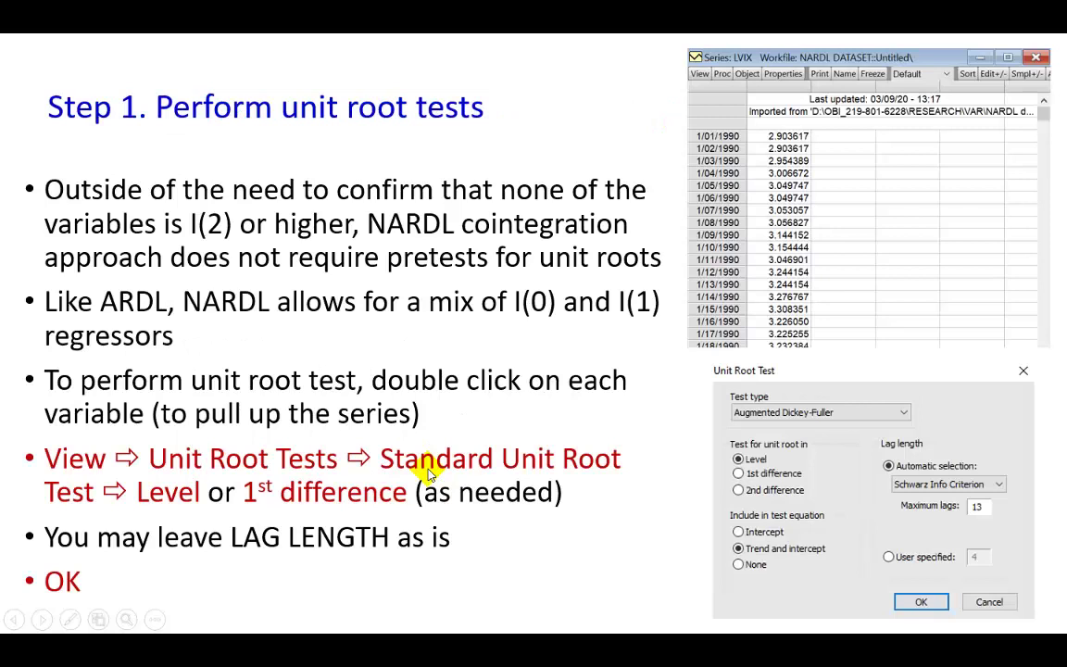
Leave the slideshow and bring the EViews HOTEL KPIS-ALL-1990-2019 workfile to the front
{"action": "key", "text": "Escape"}
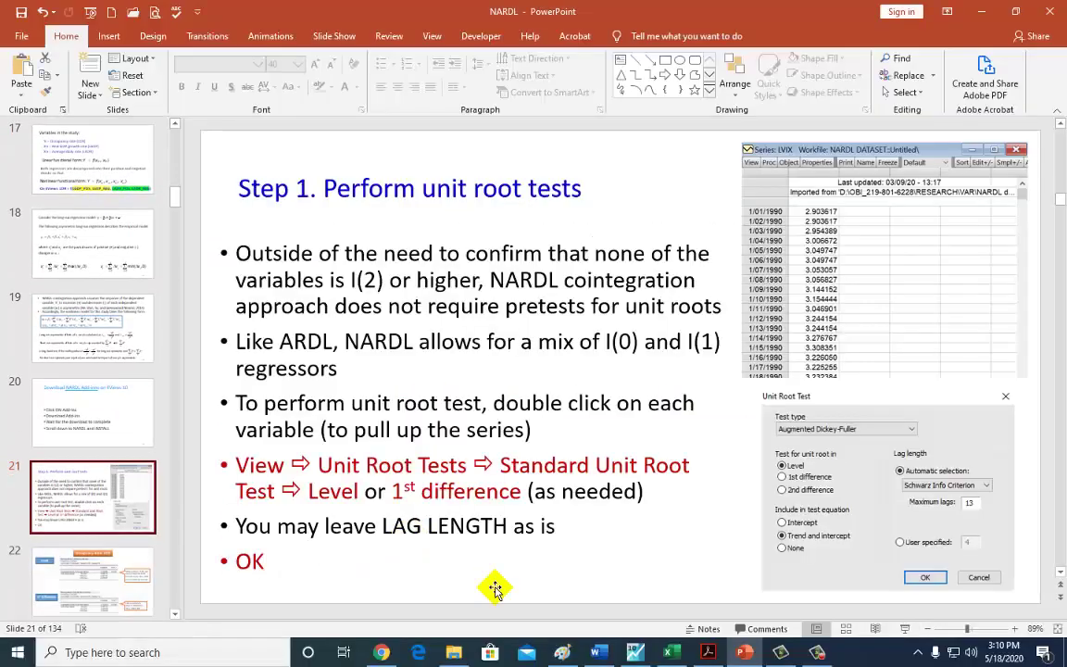
{"action": "key", "text": "alt+Tab"}
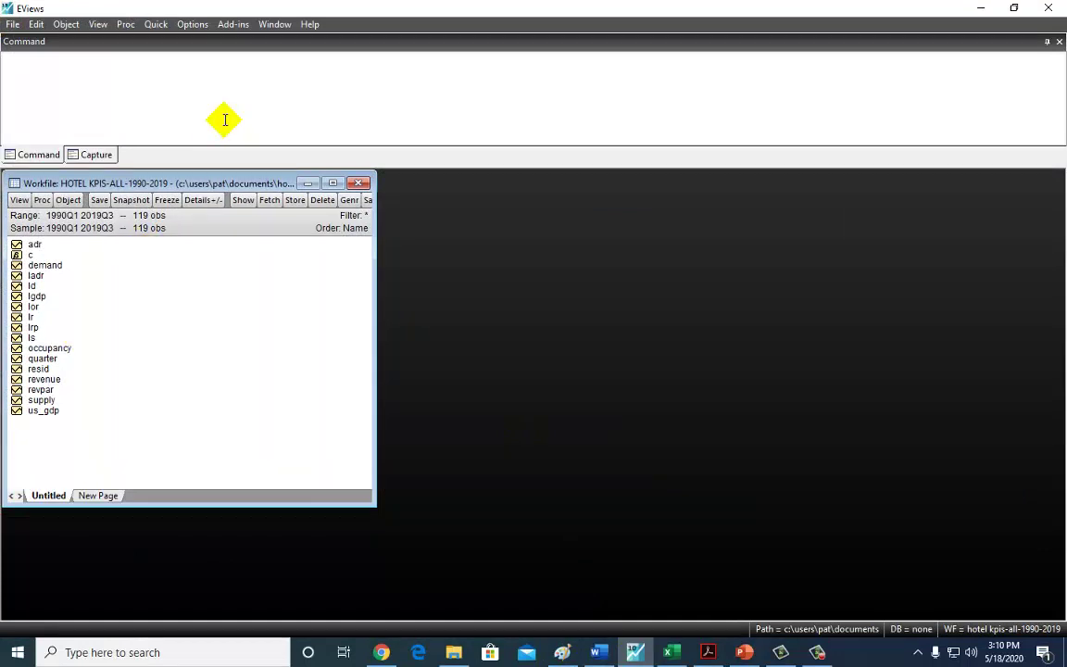
{"action": "left_click", "coordinate": [234, 25]}
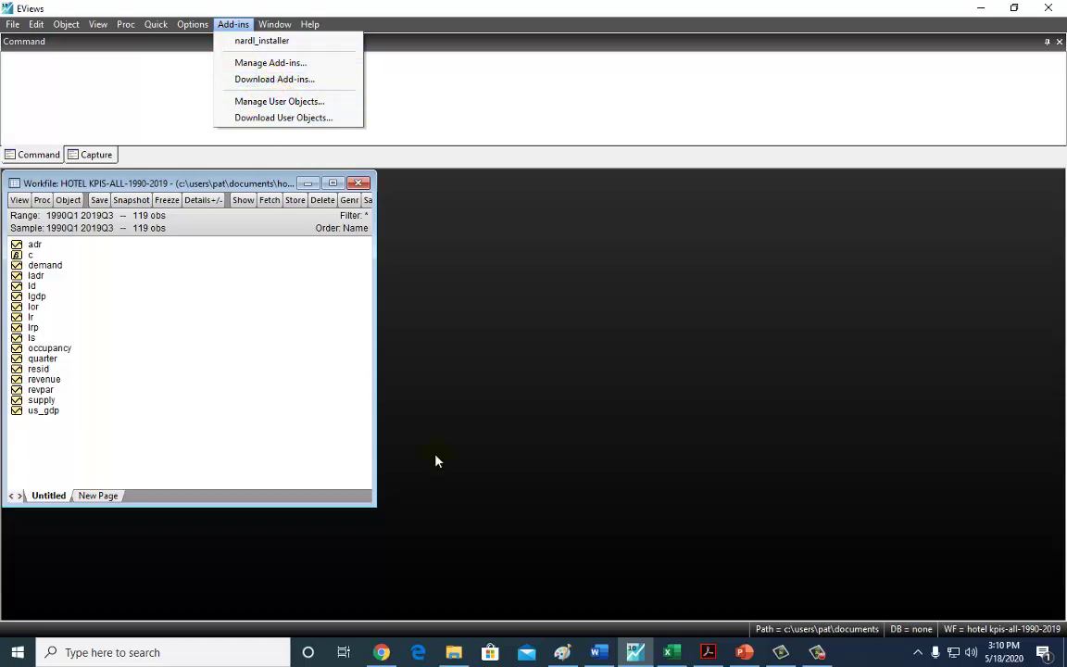
{"action": "left_click", "coordinate": [326, 417]}
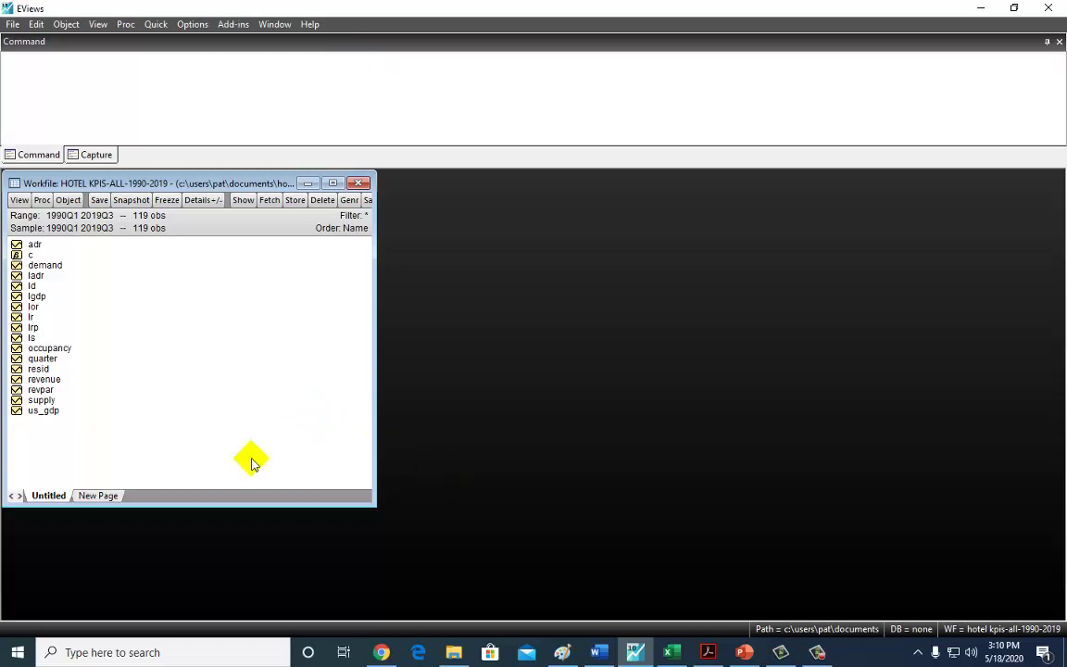
Run the standard ADF test on LOR in levels, giving a non-significant p-value of 0.2009
{"action": "left_click", "coordinate": [34, 308]}
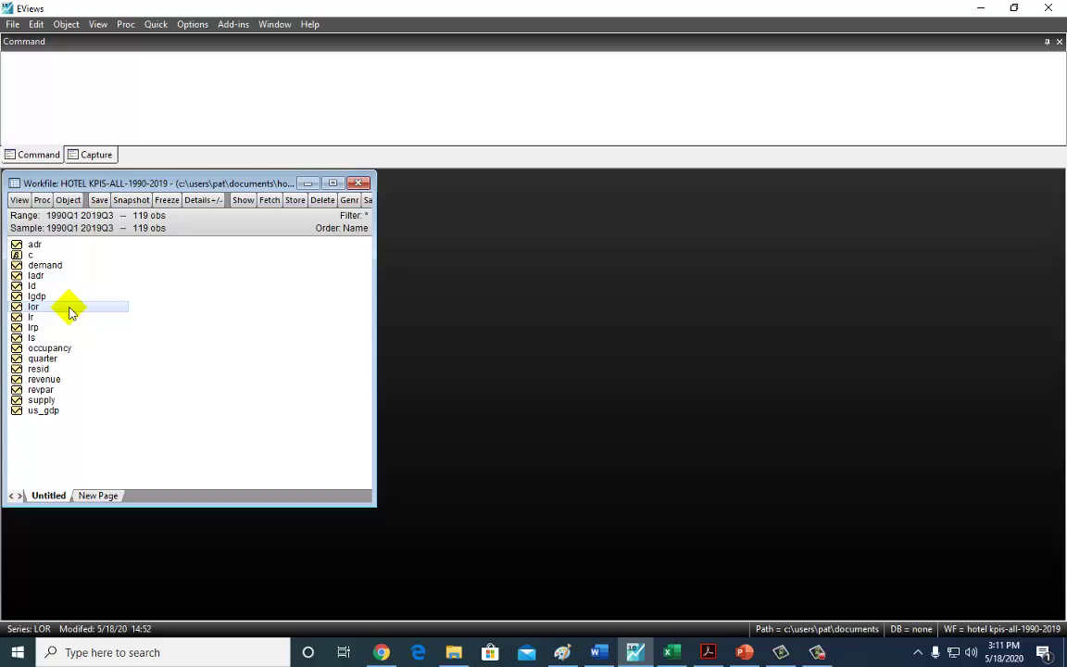
{"action": "double_click", "coordinate": [67, 307]}
{"action": "left_click", "coordinate": [275, 243]}
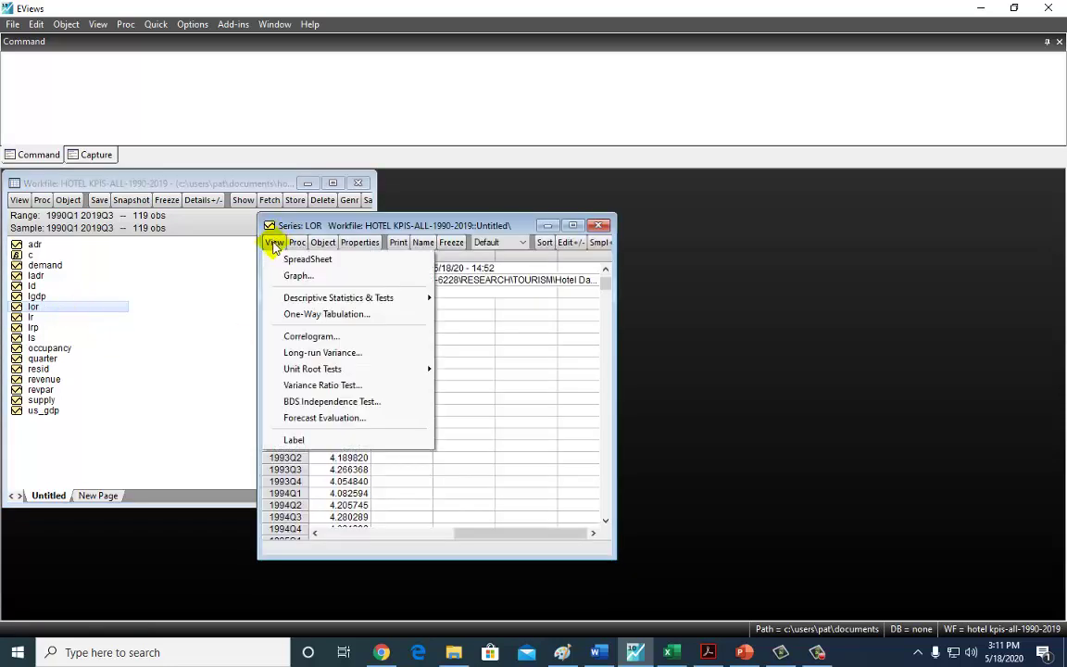
{"action": "mouse_move", "coordinate": [328, 372]}
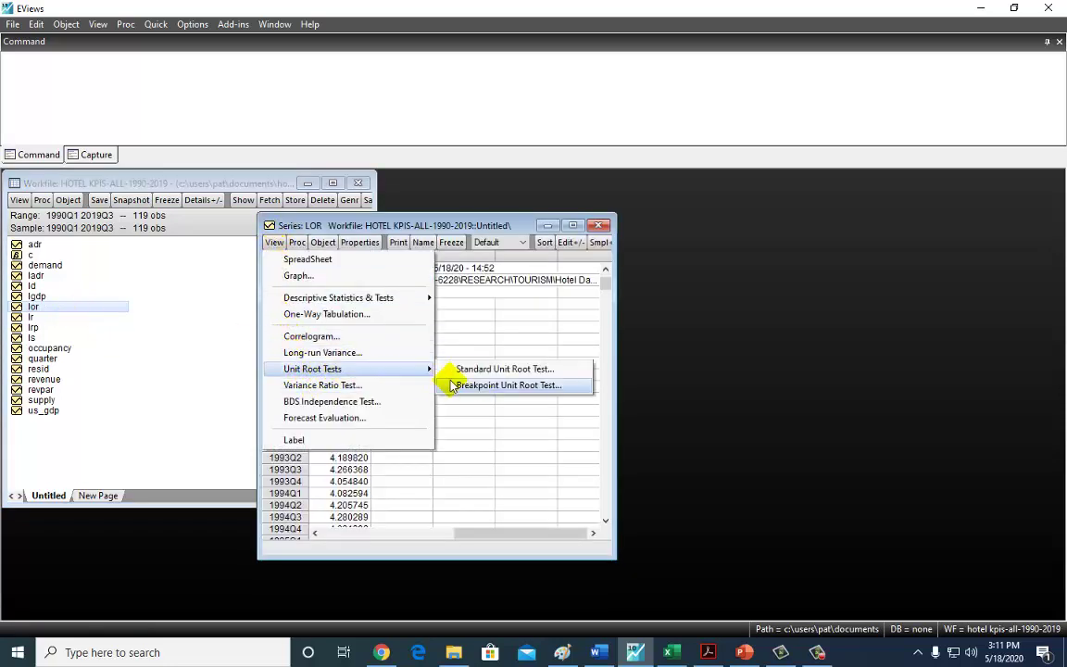
{"action": "left_click", "coordinate": [488, 369]}
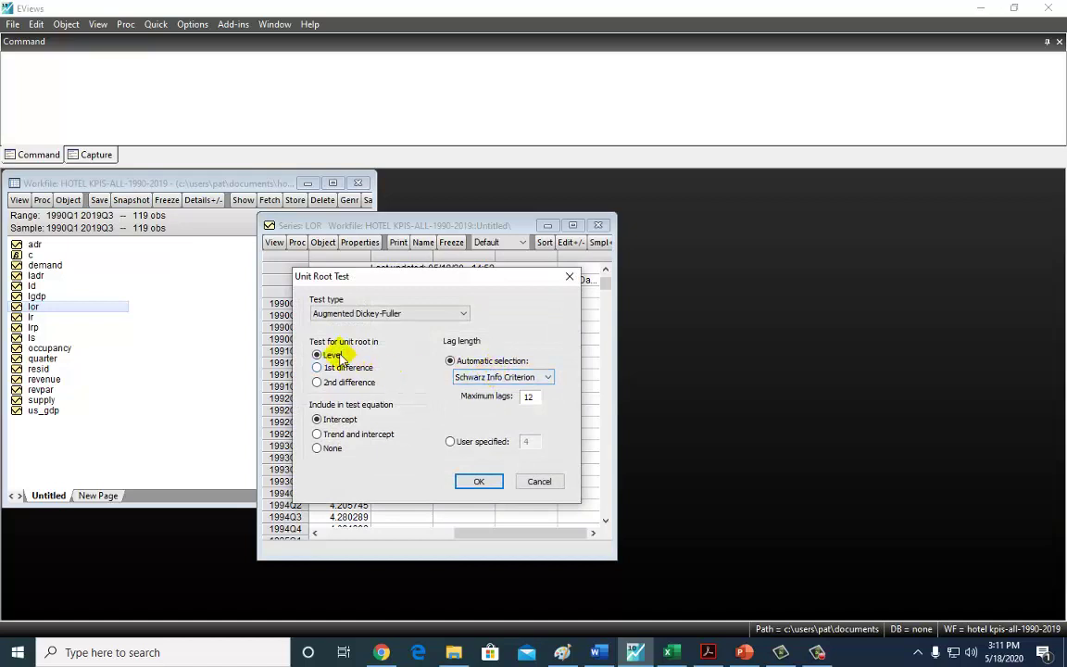
{"action": "left_click", "coordinate": [478, 481]}
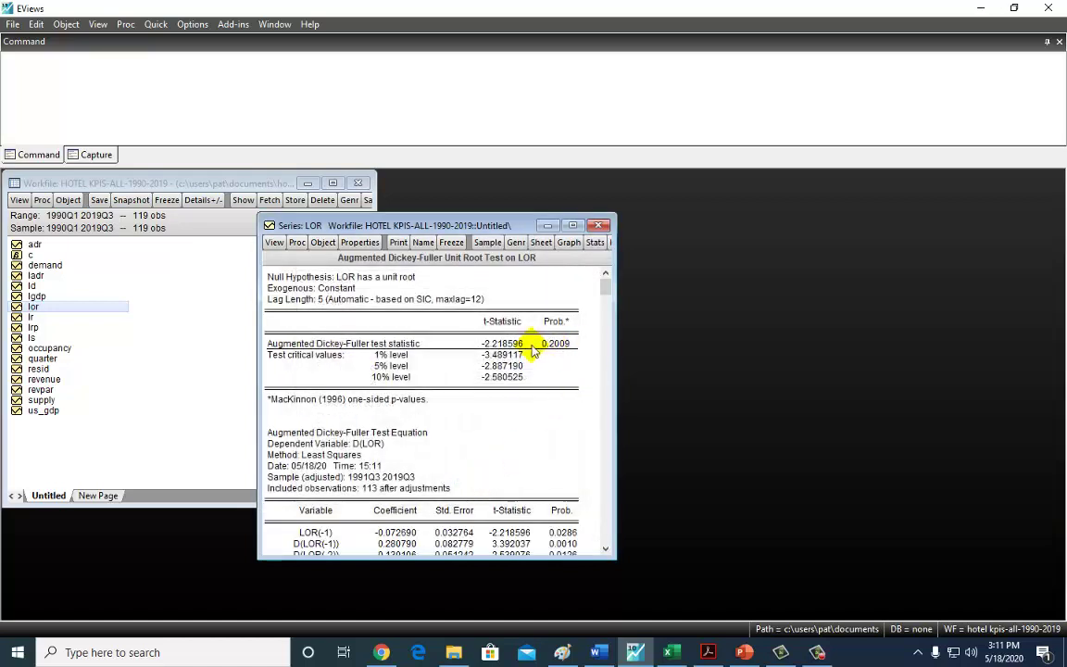
{"action": "left_click", "coordinate": [484, 345]}
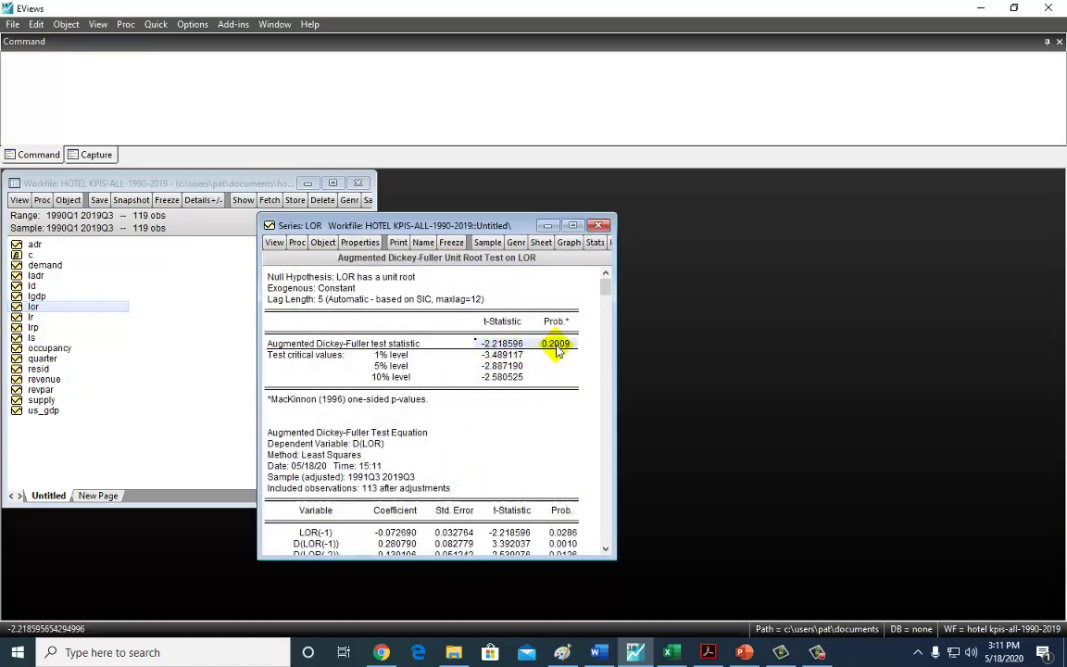
Run the ADF test on LOR's first difference: t-statistic -4.342453, p-value 0.0006
{"action": "left_click", "coordinate": [274, 243]}
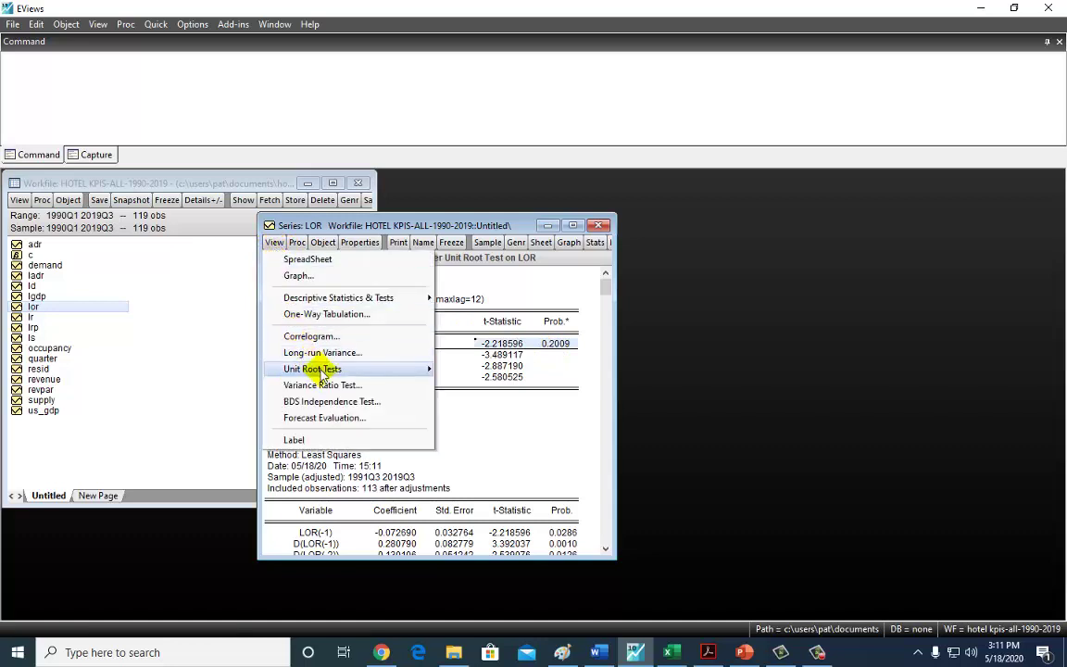
{"action": "mouse_move", "coordinate": [322, 371]}
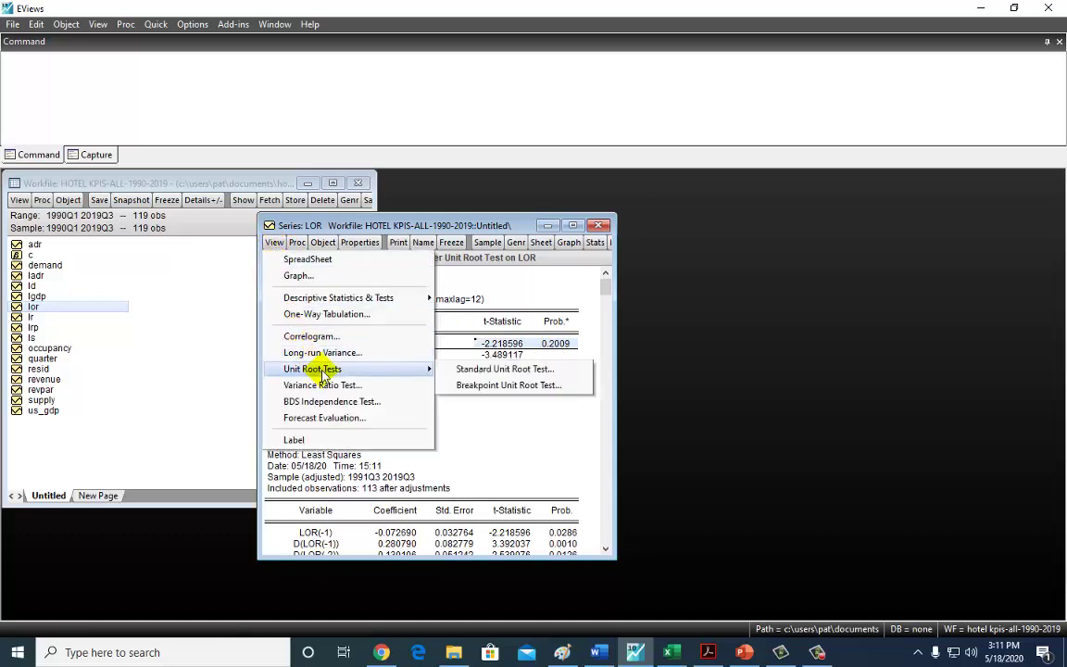
{"action": "left_click", "coordinate": [481, 371]}
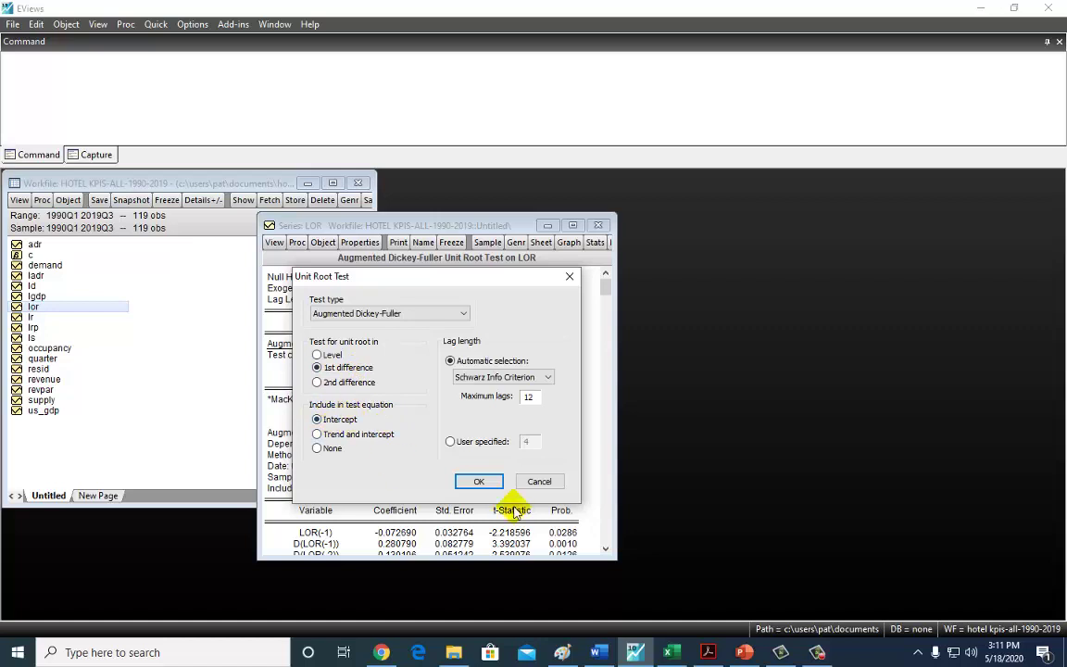
{"action": "left_click", "coordinate": [478, 480]}
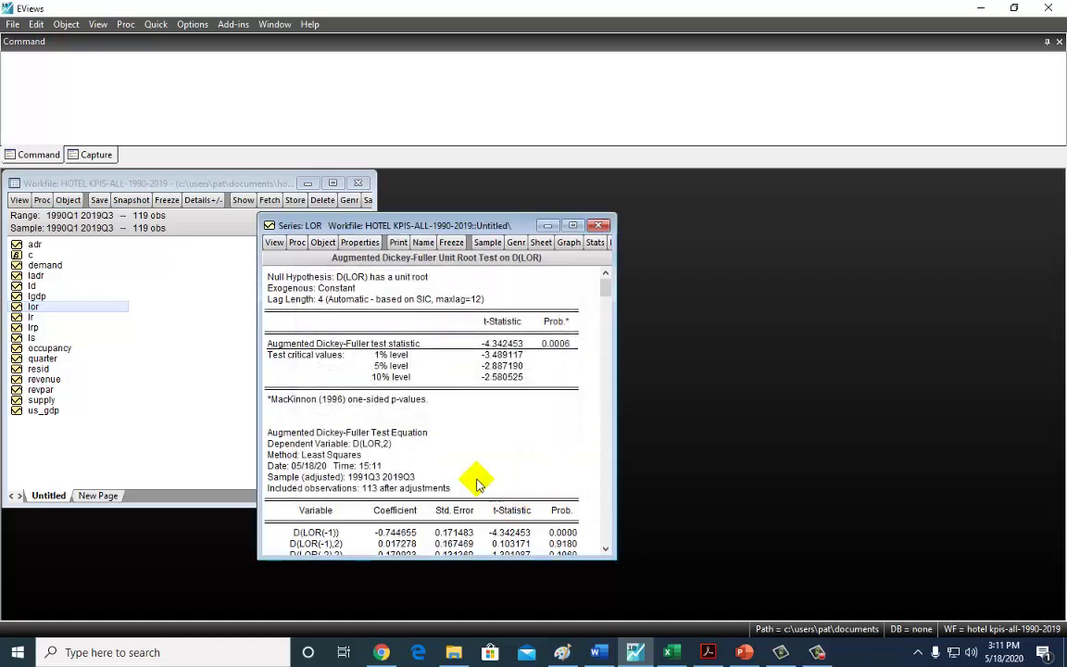
{"action": "left_click", "coordinate": [492, 347]}
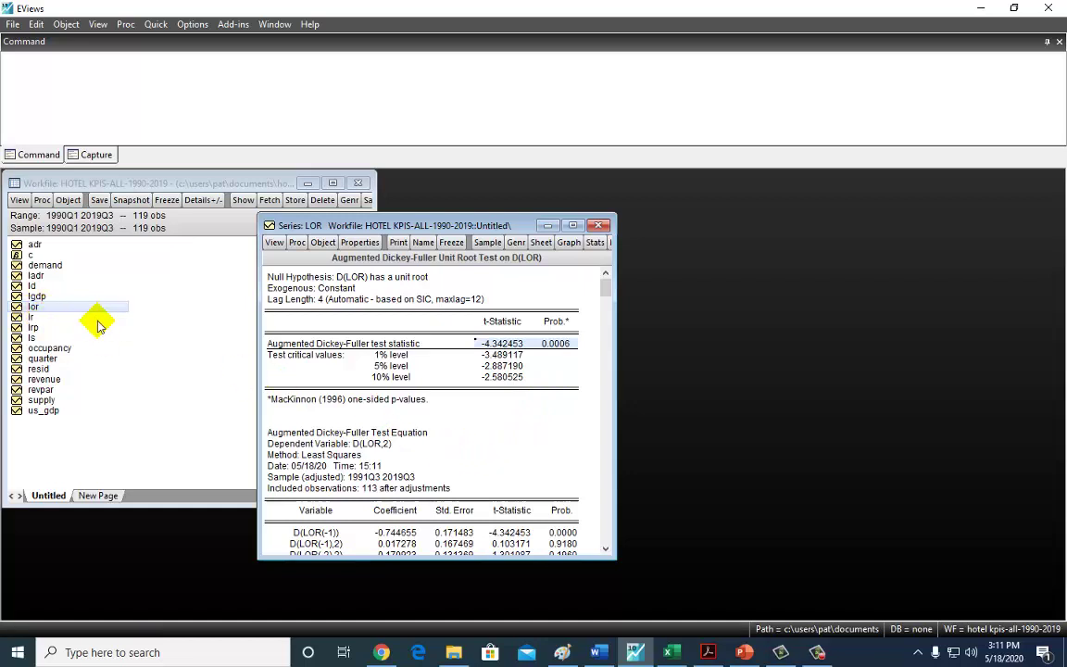
Run the level ADF test on LGDP (t = -4.806069, p = 0.0001), then close the results
{"action": "left_click", "coordinate": [602, 227]}
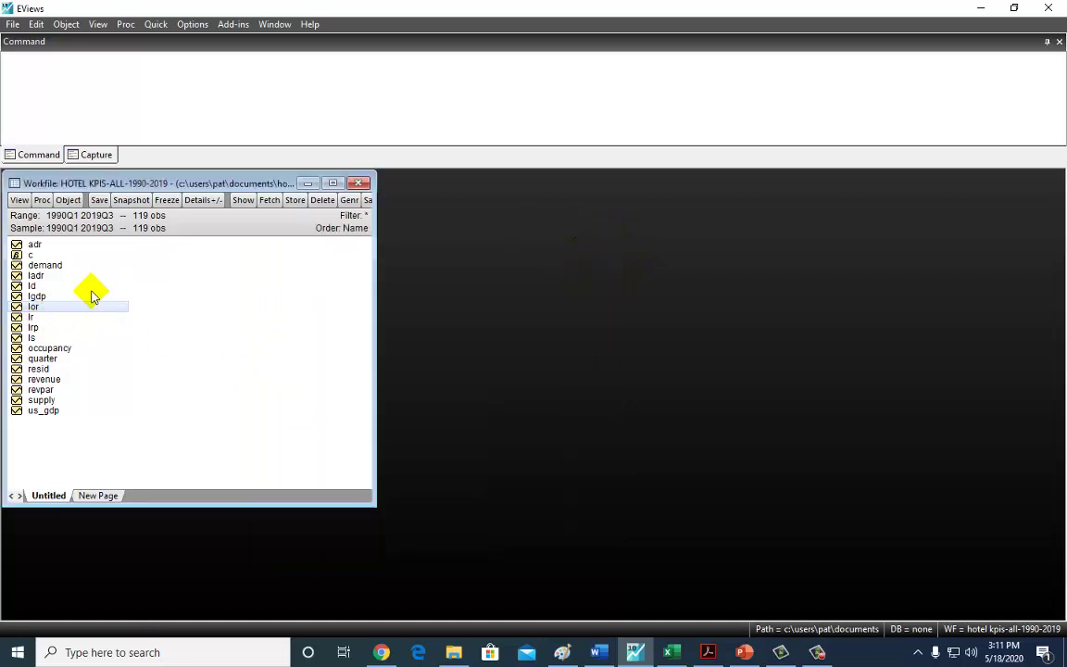
{"action": "double_click", "coordinate": [37, 296]}
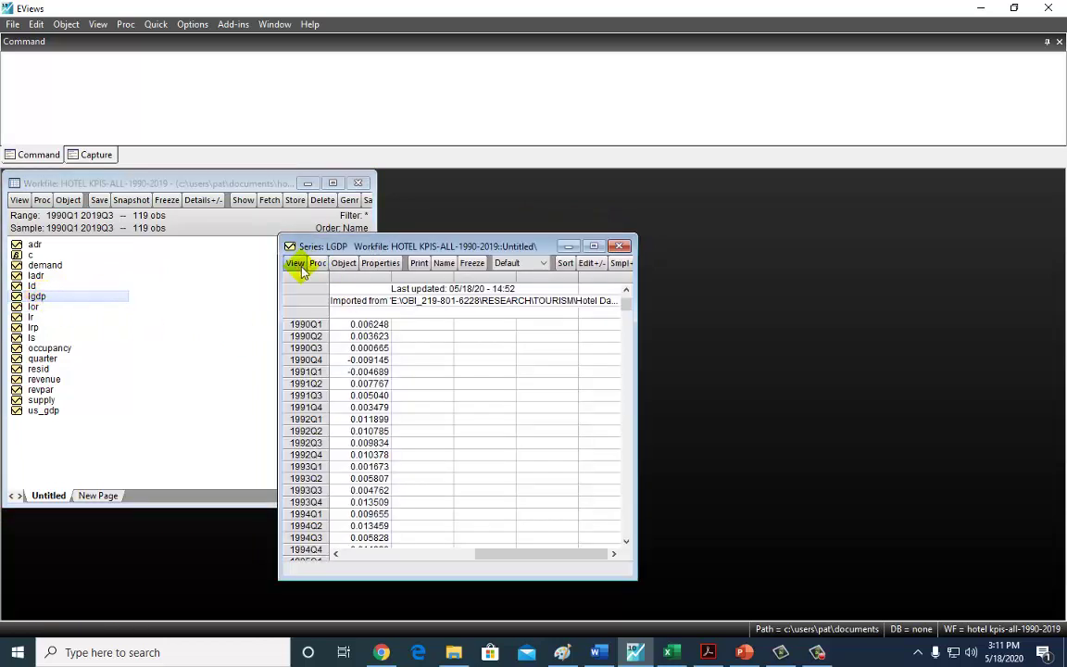
{"action": "left_click", "coordinate": [295, 264]}
{"action": "mouse_move", "coordinate": [338, 389]}
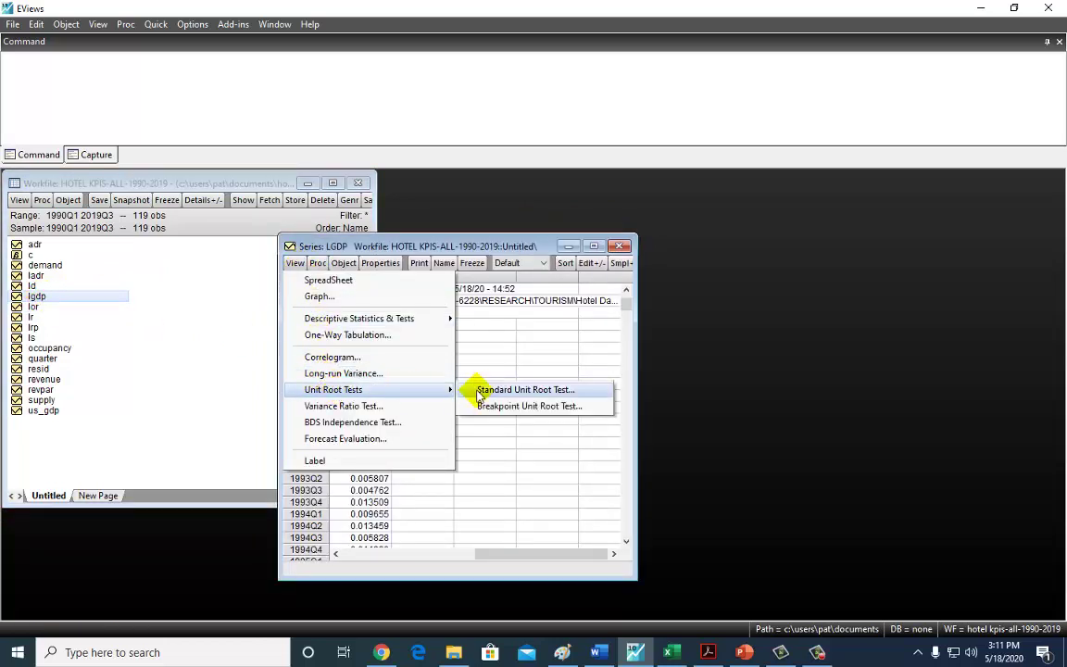
{"action": "left_click", "coordinate": [498, 391]}
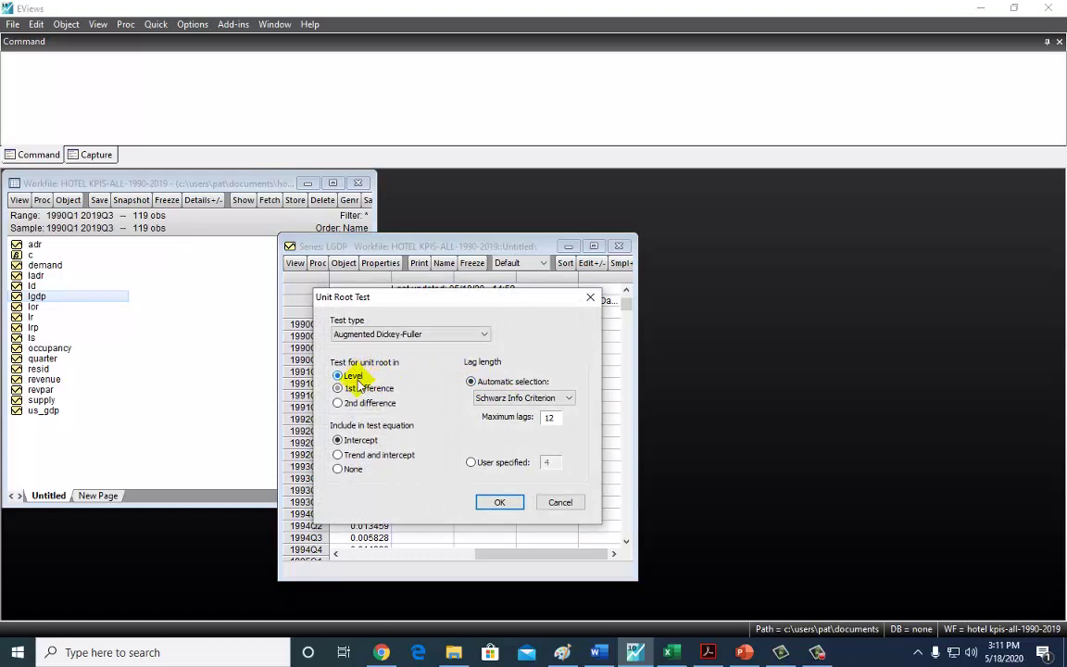
{"action": "left_click", "coordinate": [501, 503]}
{"action": "left_click", "coordinate": [524, 364]}
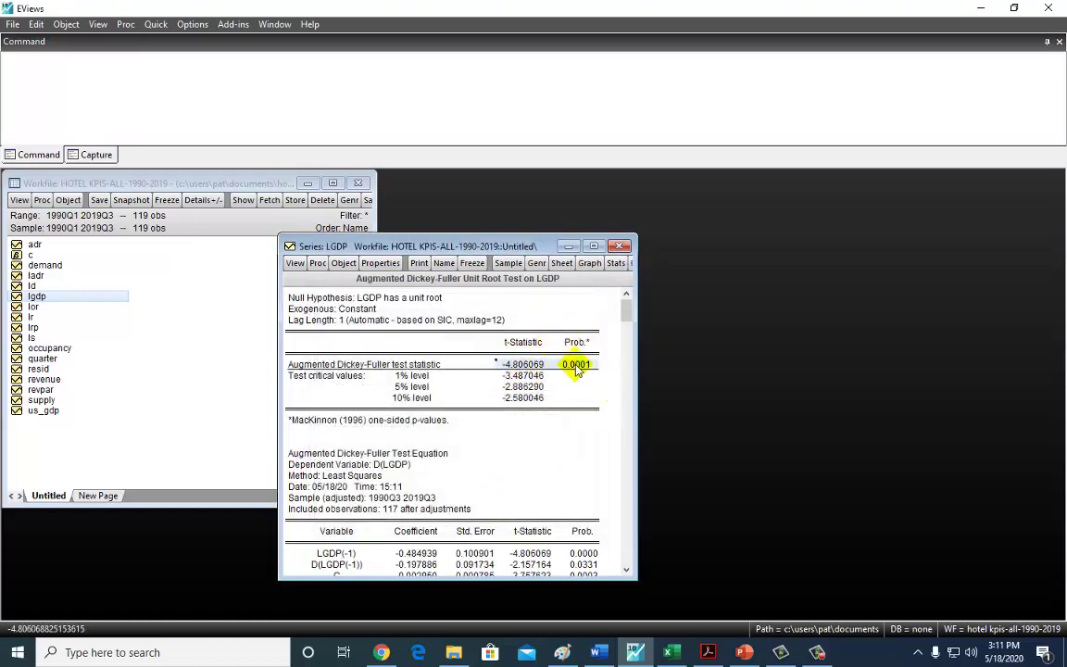
{"action": "left_click", "coordinate": [621, 246]}
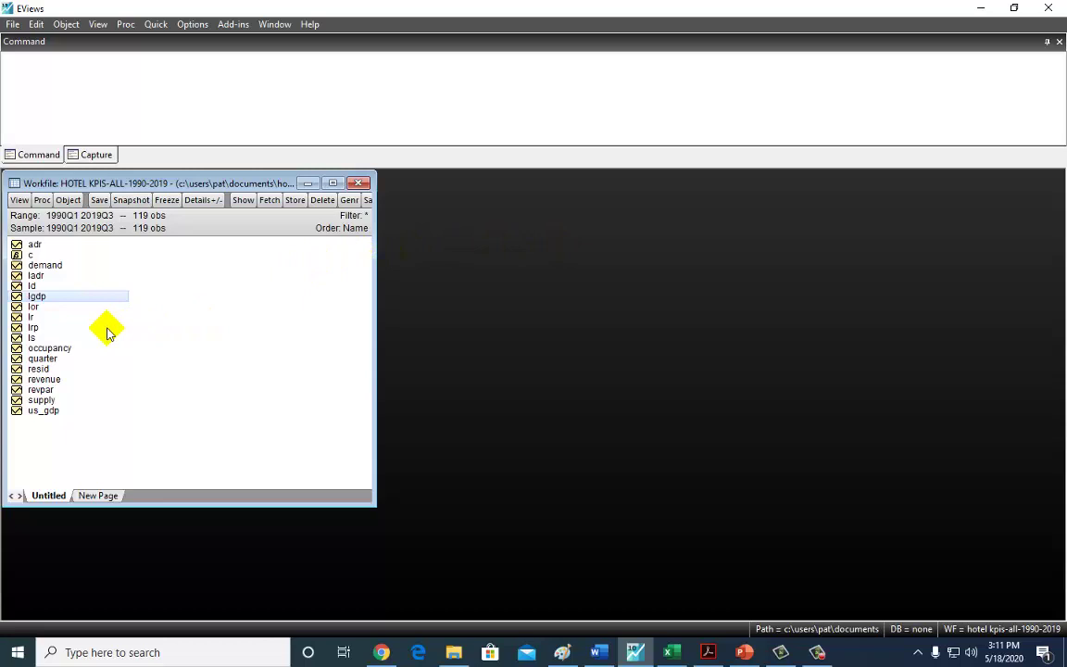
Select lor, lgdp and ladr and open them as equation 'lor lgdp ladr c' over 1990q1-2019q3
{"action": "left_click", "coordinate": [35, 276]}
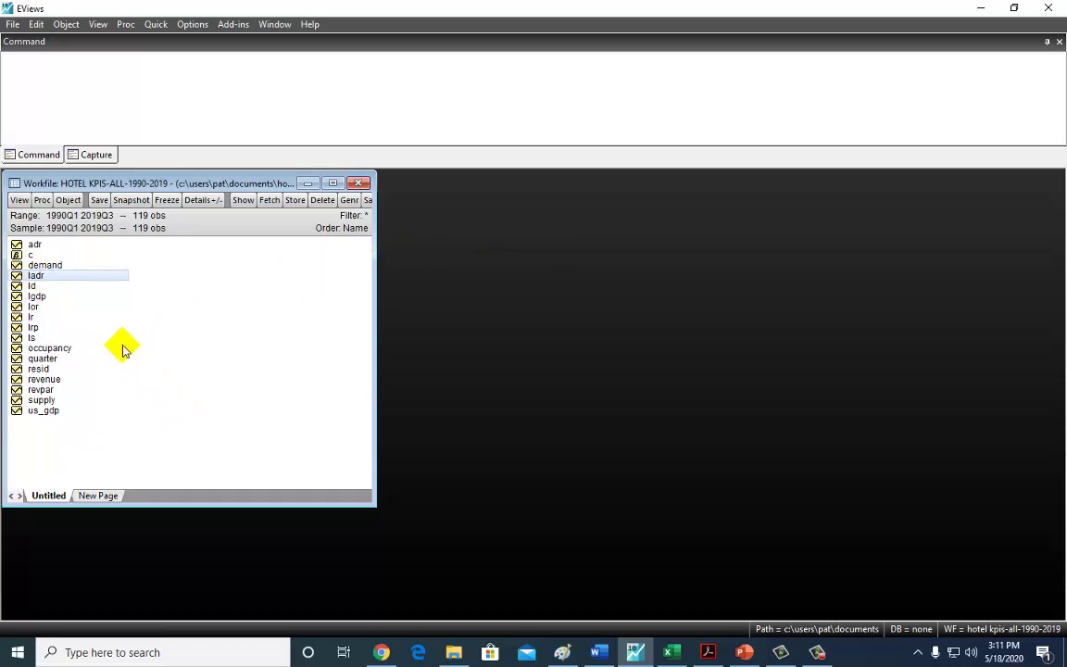
{"action": "left_click", "coordinate": [33, 309]}
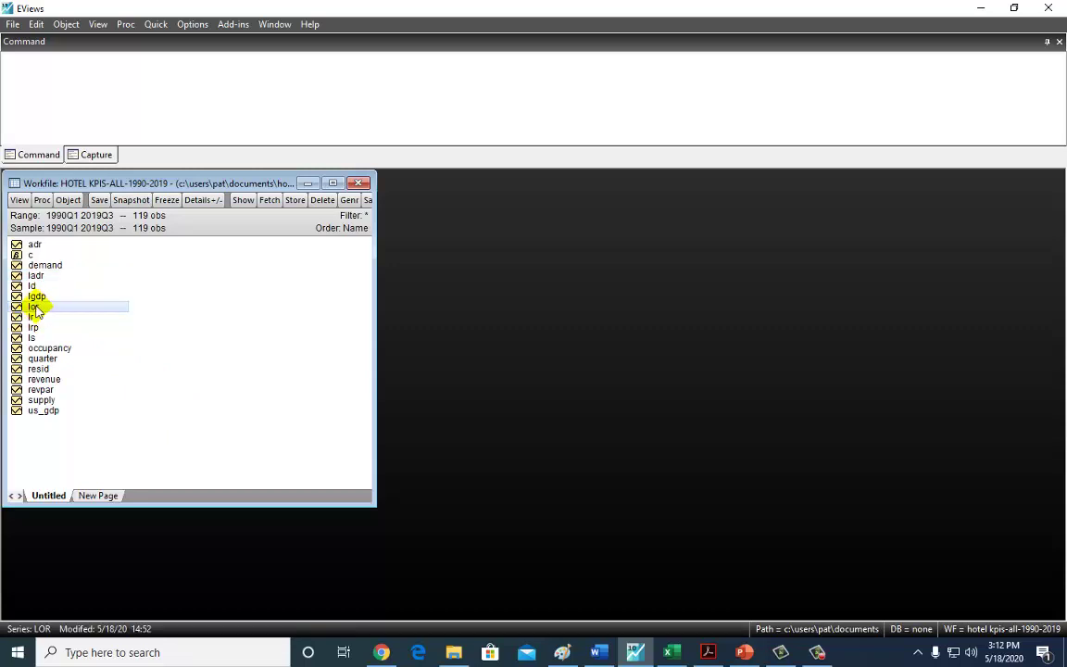
{"action": "left_click", "coordinate": [37, 297], "text": "ctrl"}
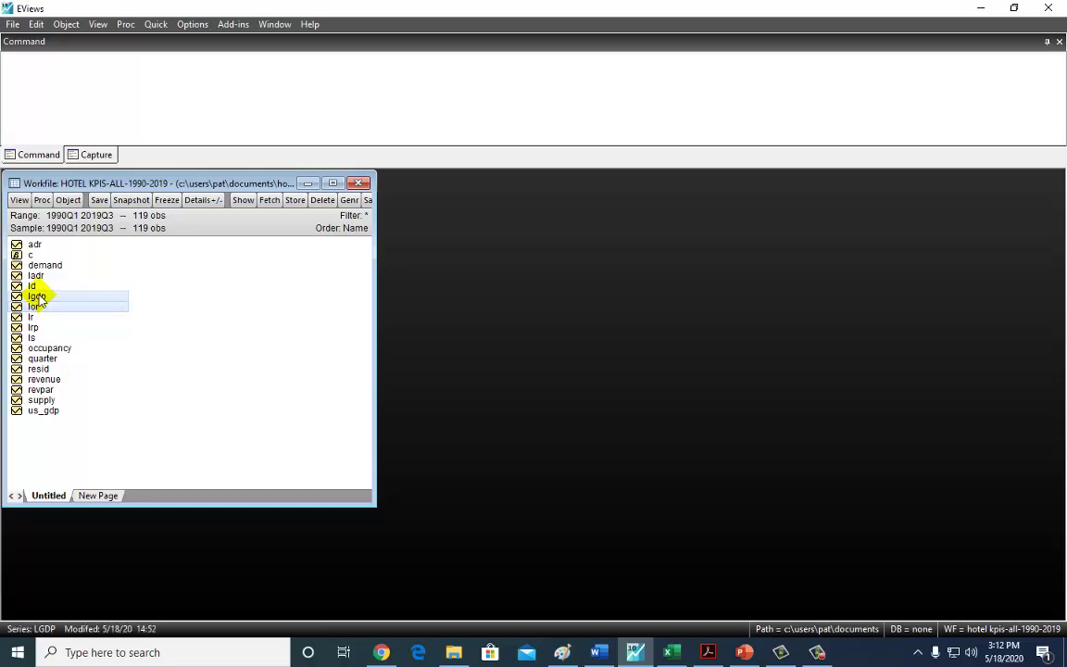
{"action": "left_click", "coordinate": [37, 276], "text": "ctrl"}
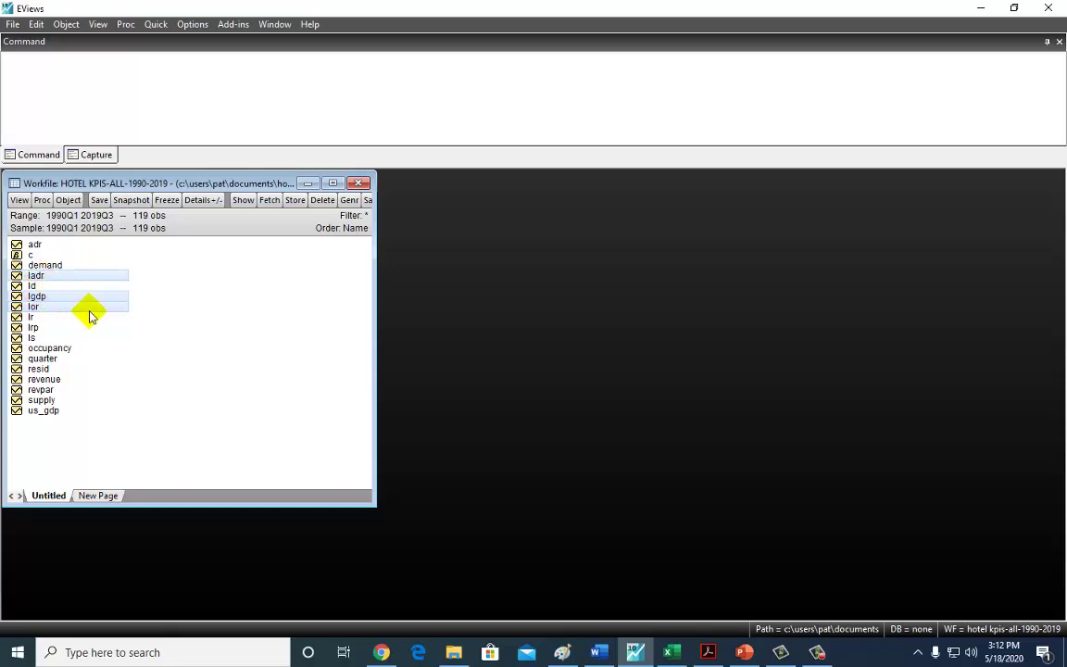
{"action": "right_click", "coordinate": [90, 315]}
{"action": "mouse_move", "coordinate": [209, 317]}
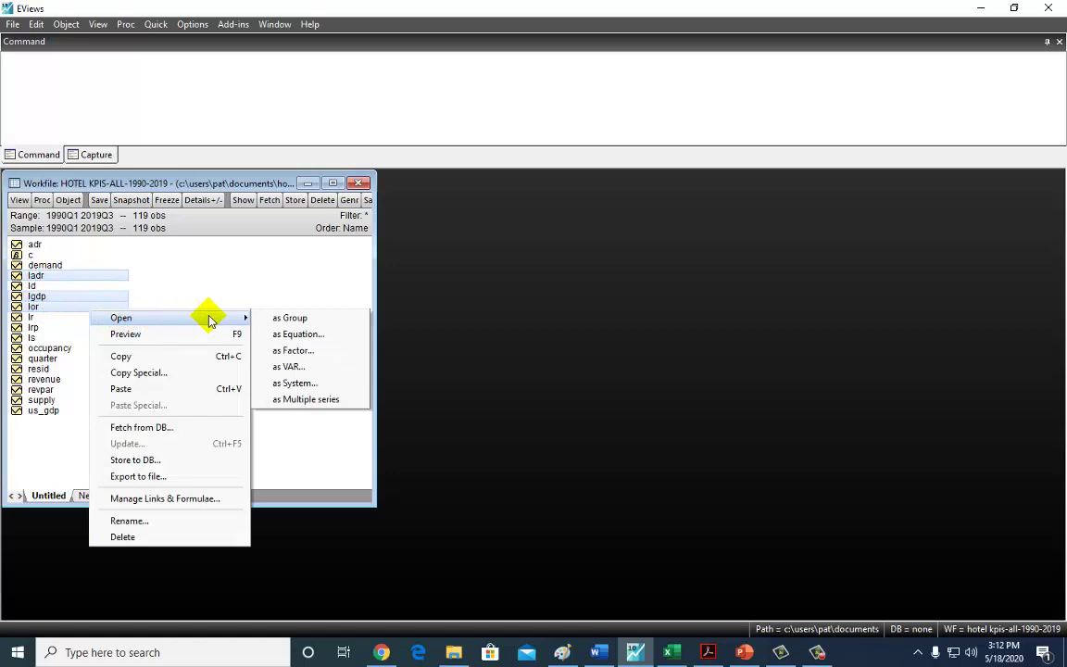
{"action": "left_click", "coordinate": [289, 333]}
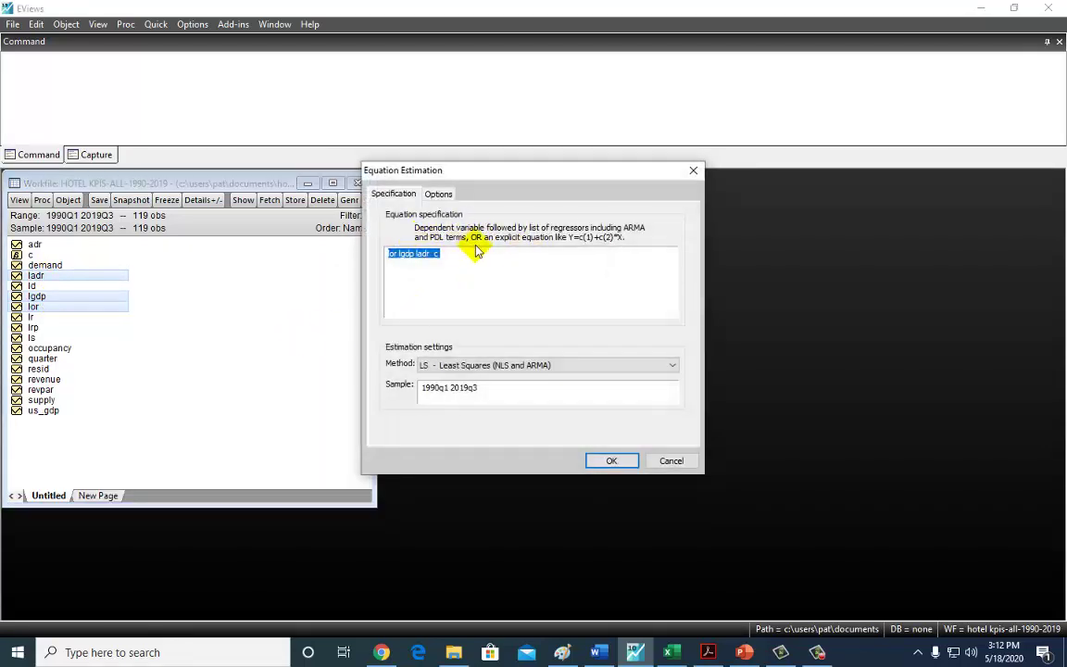
Estimate ARDL with regressor max lags 3 and constant trend, selecting ARDL(4, 1, 3)
{"action": "left_click", "coordinate": [483, 364]}
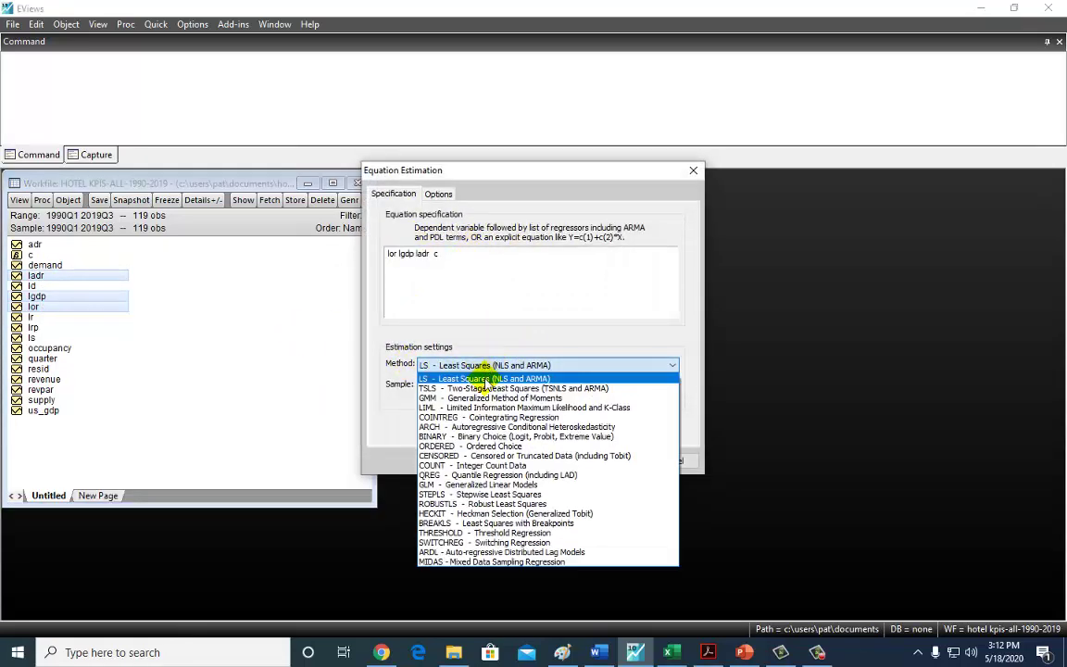
{"action": "left_click", "coordinate": [469, 554]}
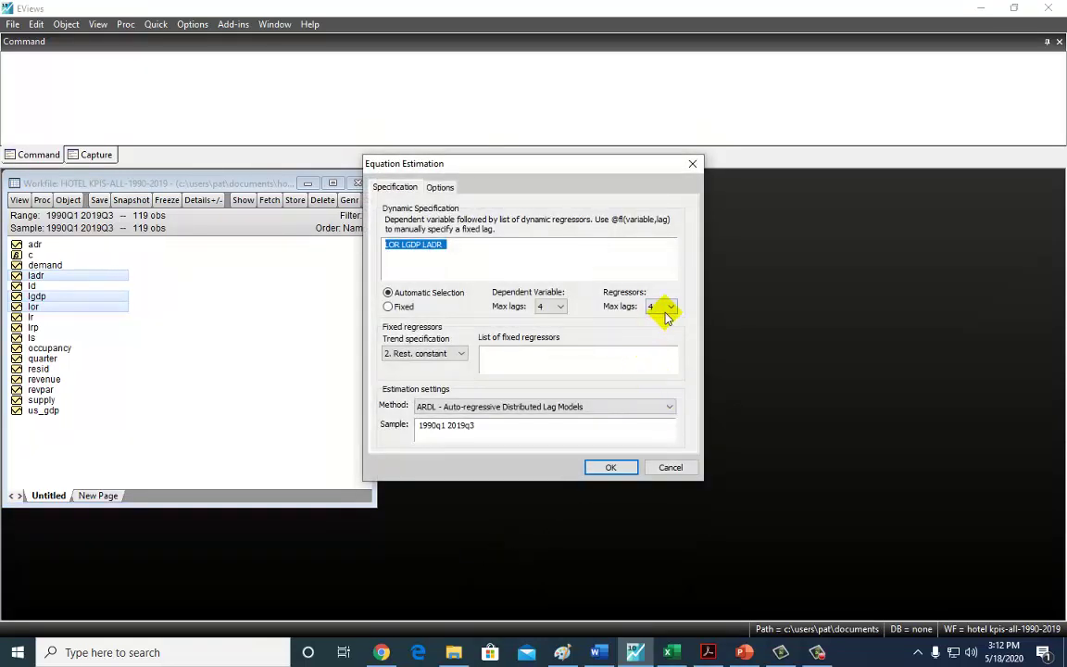
{"action": "left_click", "coordinate": [669, 307]}
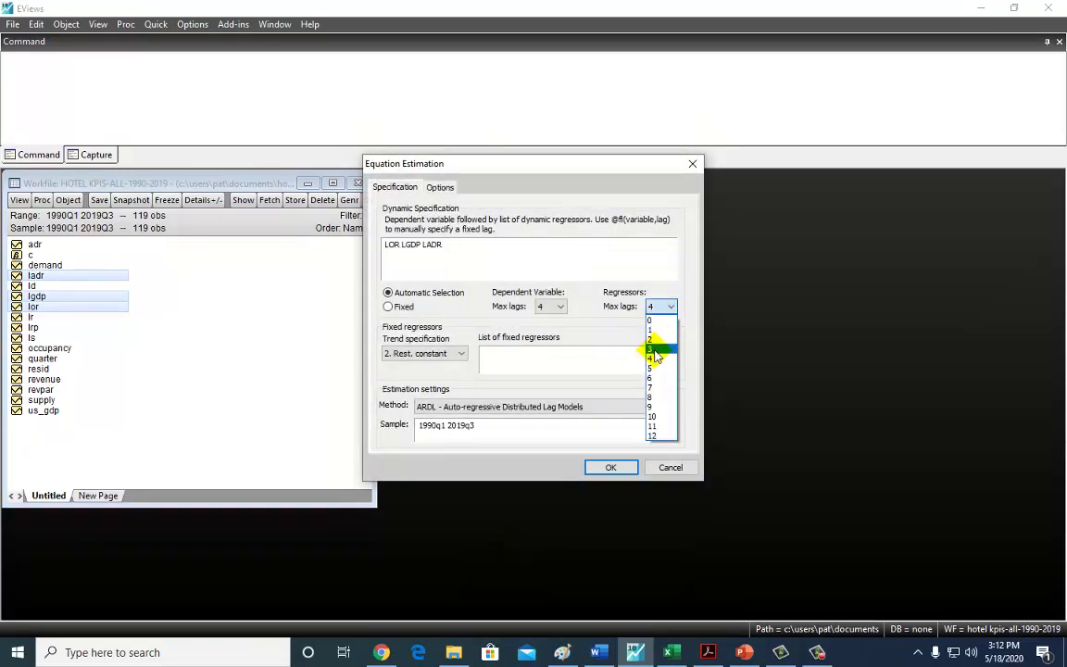
{"action": "left_click", "coordinate": [655, 352]}
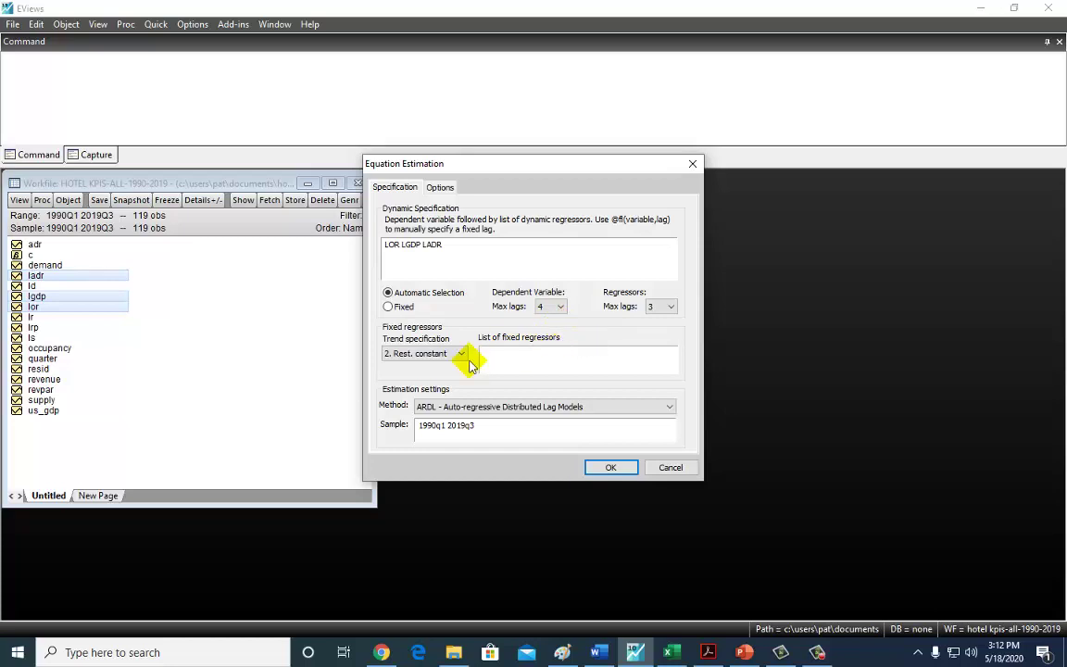
{"action": "left_click", "coordinate": [422, 355]}
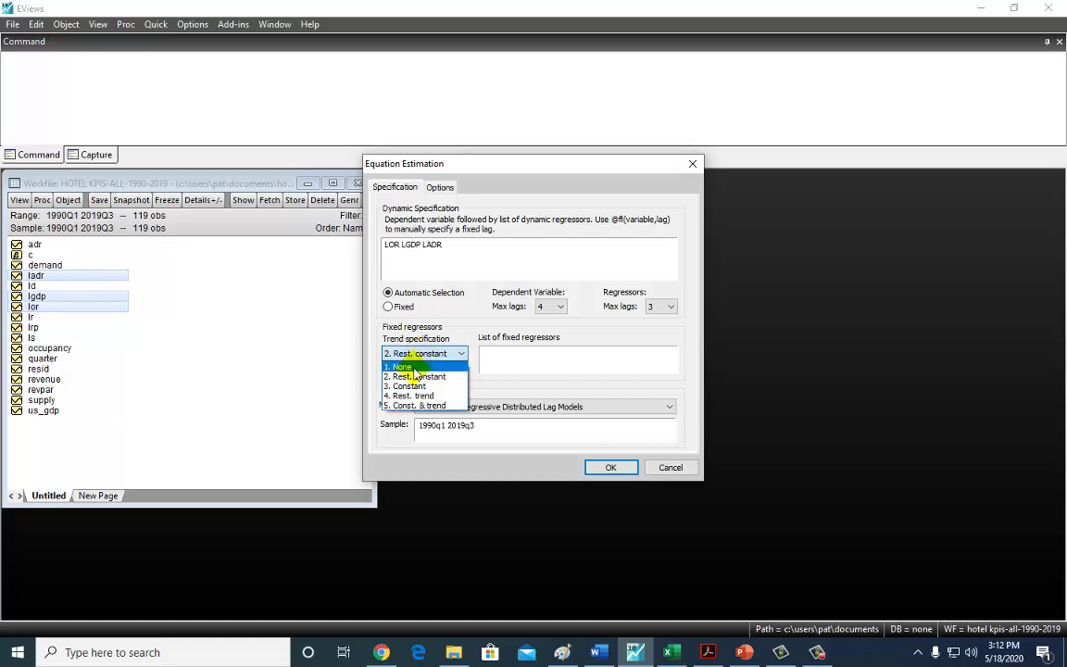
{"action": "left_click", "coordinate": [413, 386]}
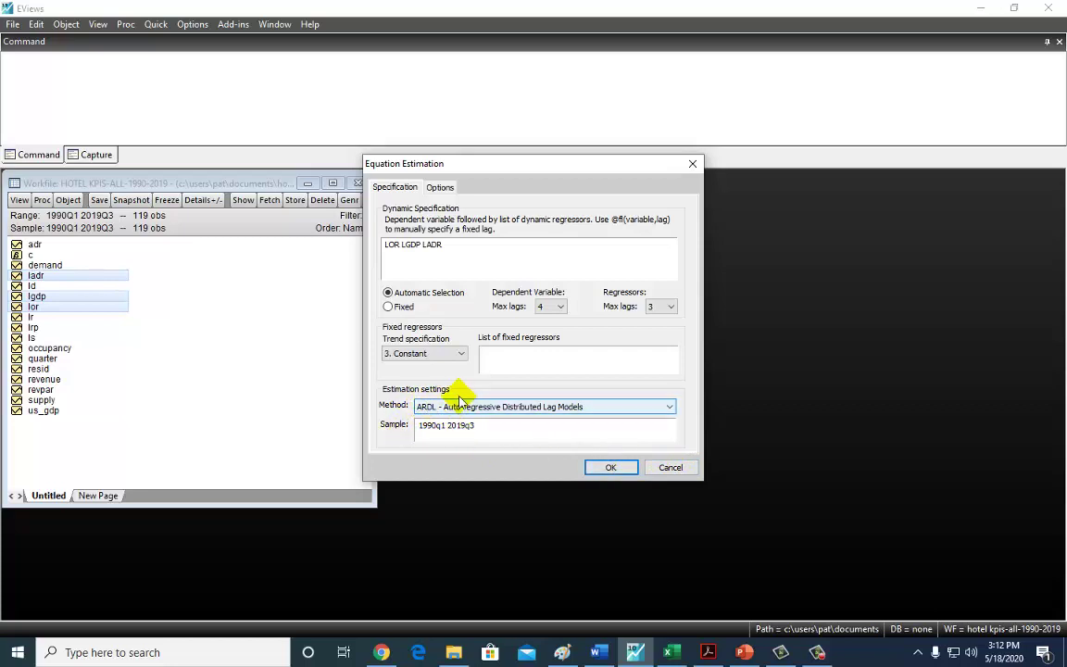
{"action": "left_click", "coordinate": [611, 467]}
Show the long-run form and bounds test, comparing the F-statistic with 1% (6.36) and 5% (4.85) I(1) bounds
{"action": "left_click_drag", "start_coordinate": [508, 268], "coordinate": [586, 188]}
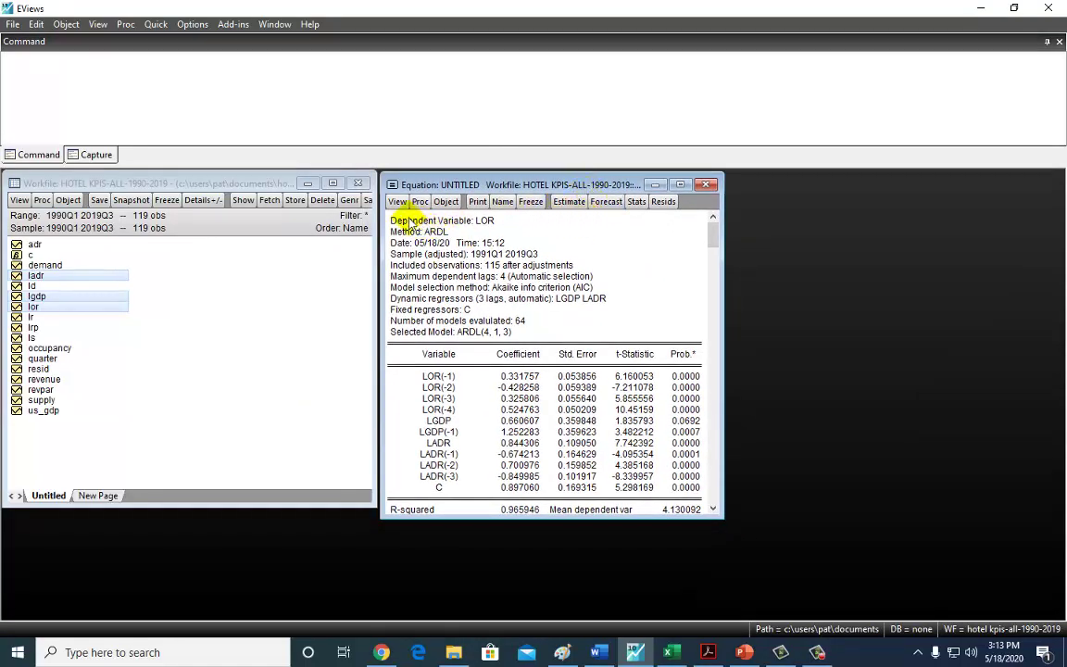
{"action": "left_click_drag", "start_coordinate": [393, 220], "coordinate": [603, 244]}
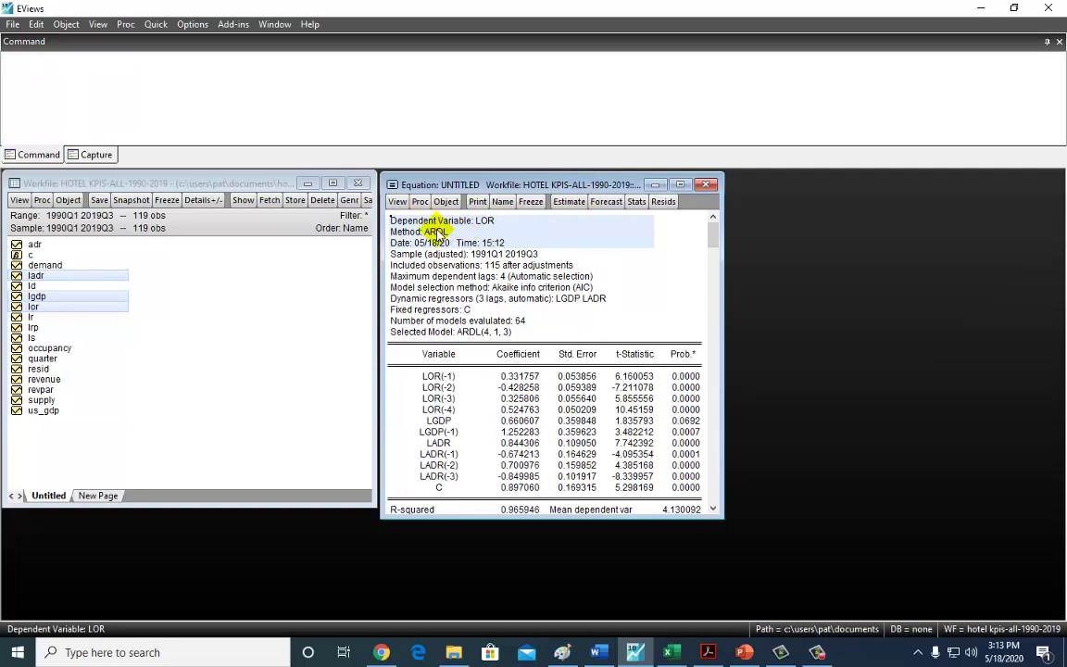
{"action": "left_click", "coordinate": [396, 202]}
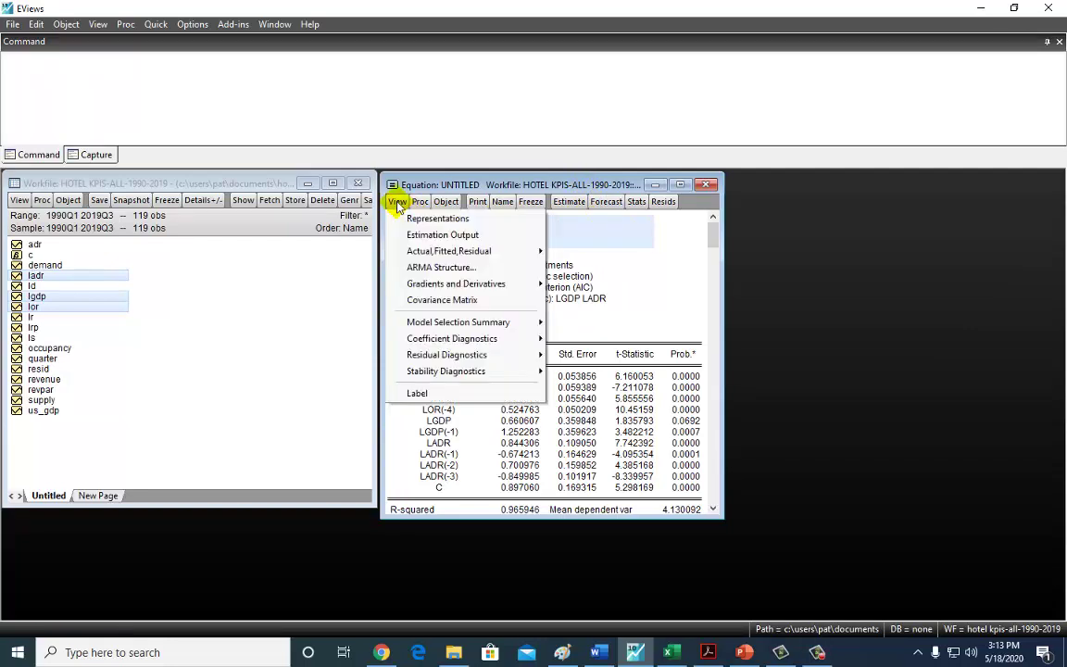
{"action": "mouse_move", "coordinate": [436, 329]}
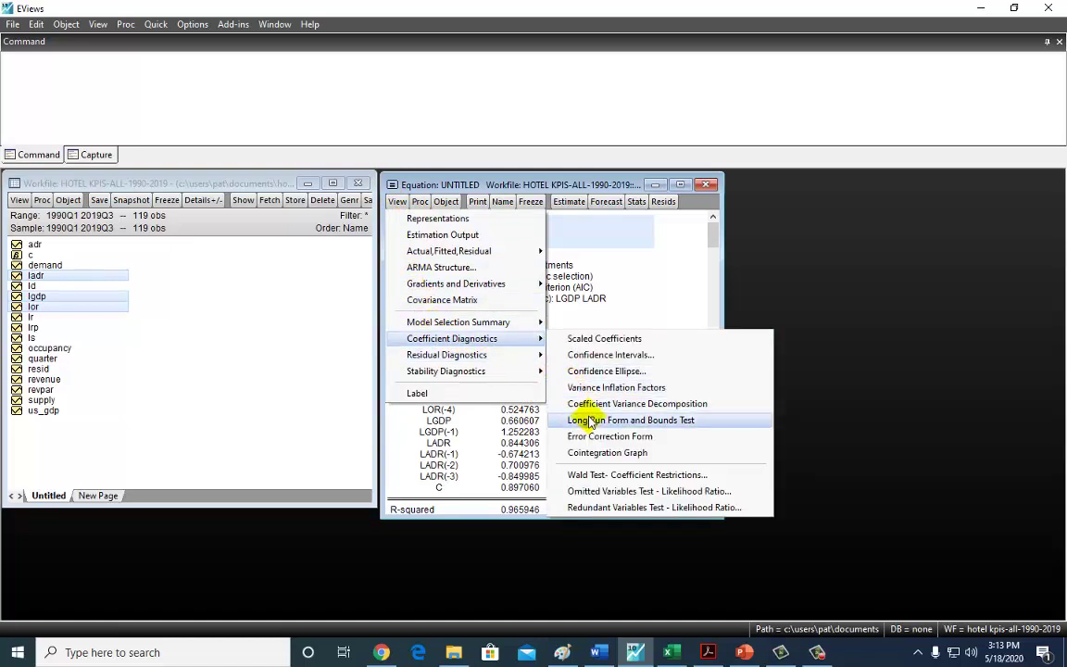
{"action": "left_click", "coordinate": [590, 424]}
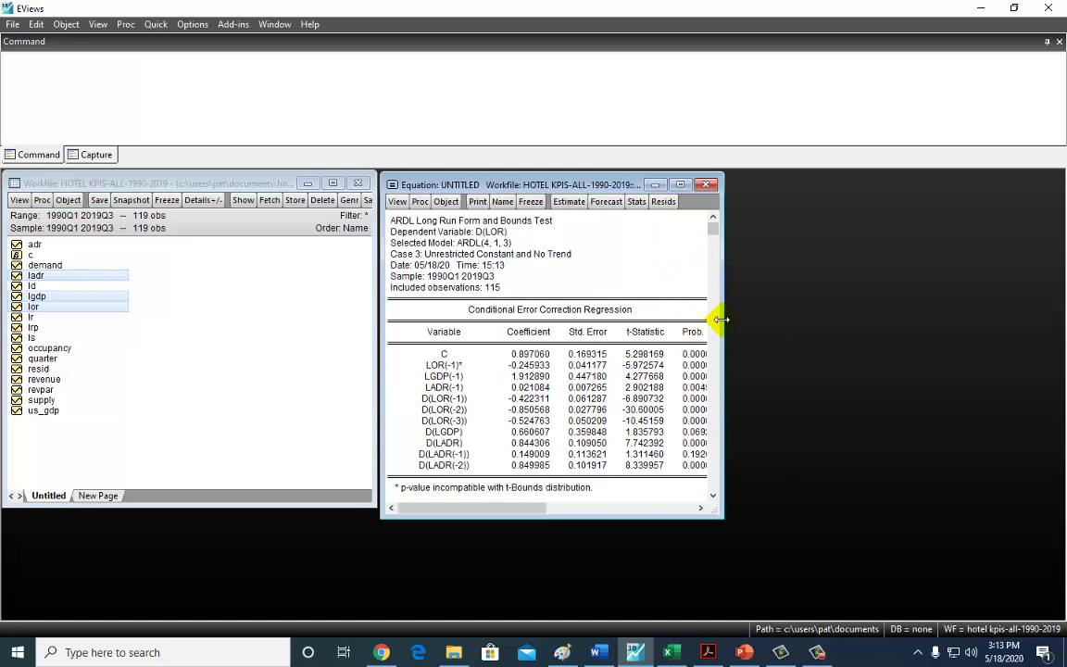
{"action": "left_click_drag", "start_coordinate": [721, 318], "coordinate": [760, 318]}
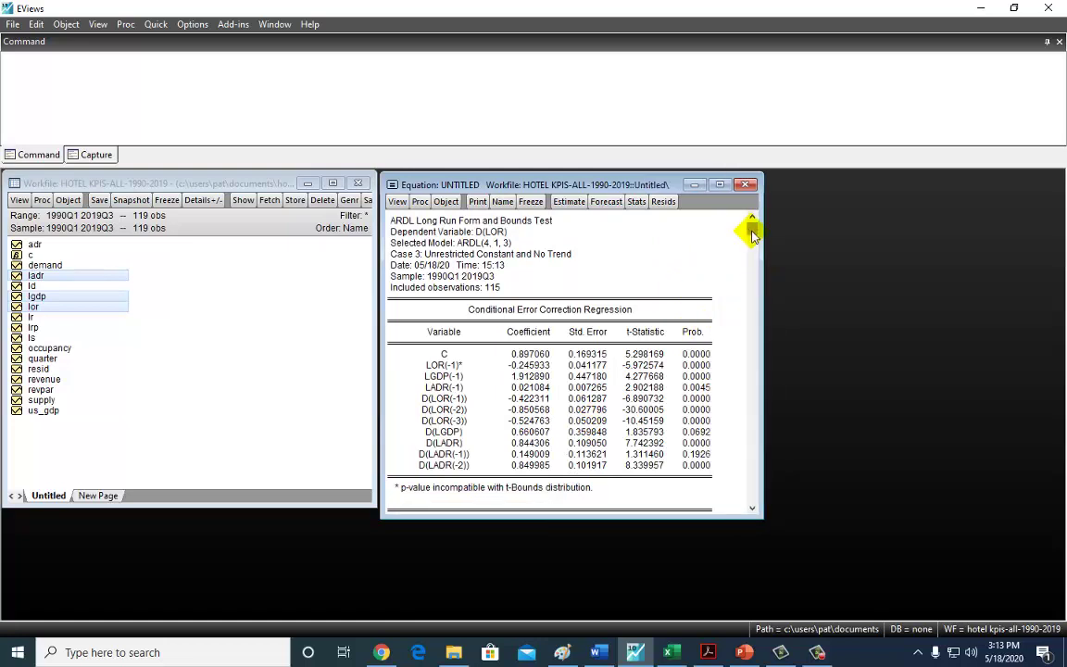
{"action": "left_click_drag", "start_coordinate": [752, 233], "coordinate": [753, 504]}
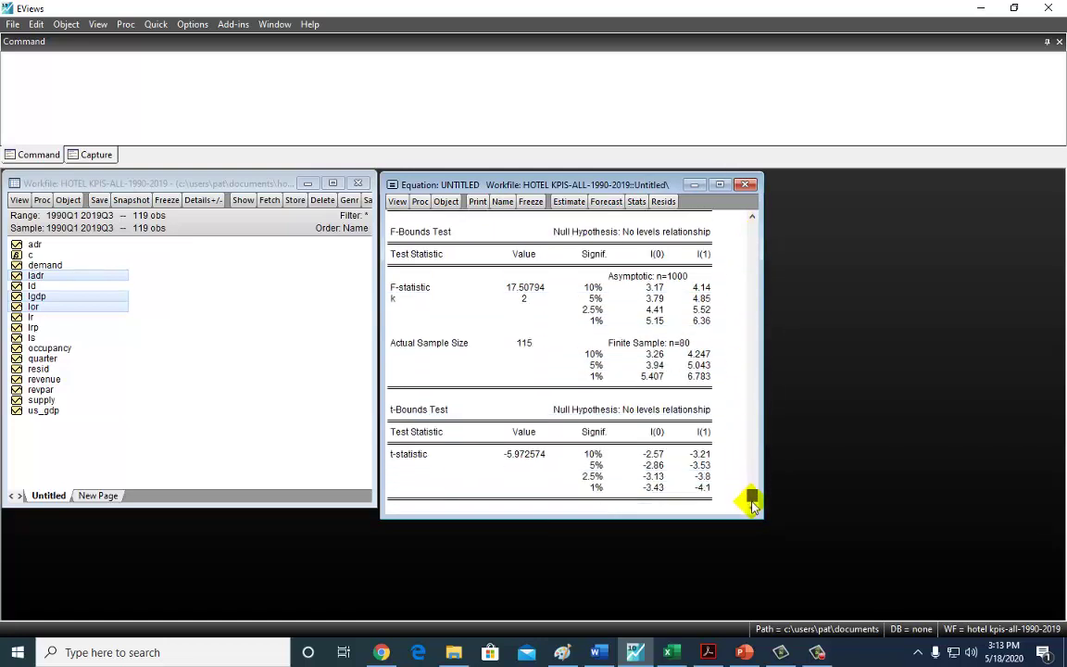
{"action": "left_click", "coordinate": [422, 287]}
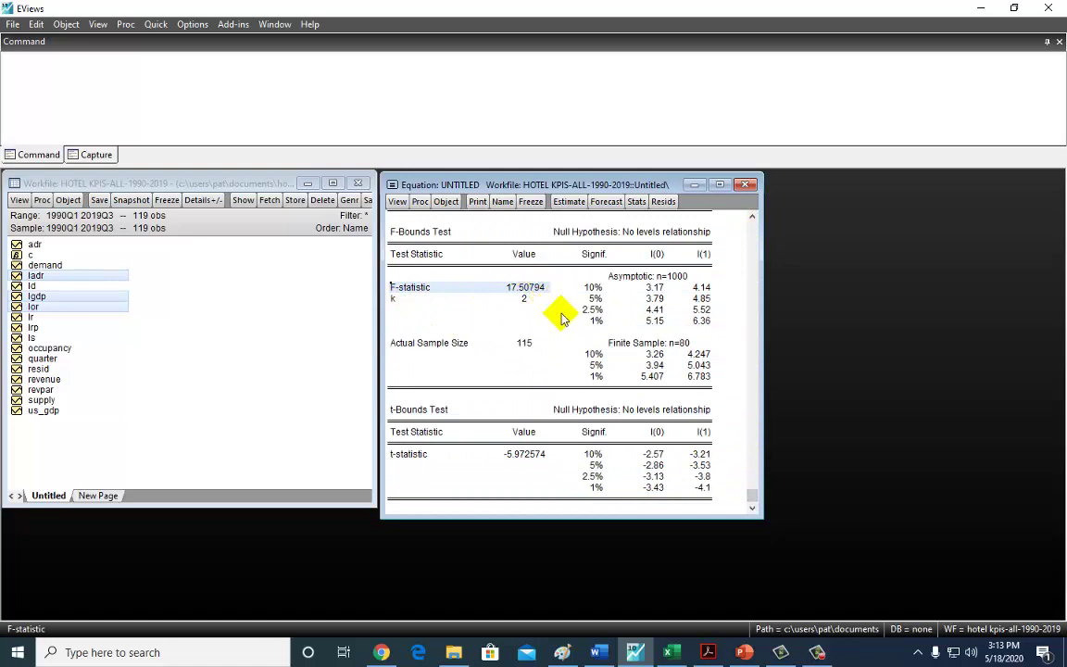
{"action": "left_click", "coordinate": [702, 321]}
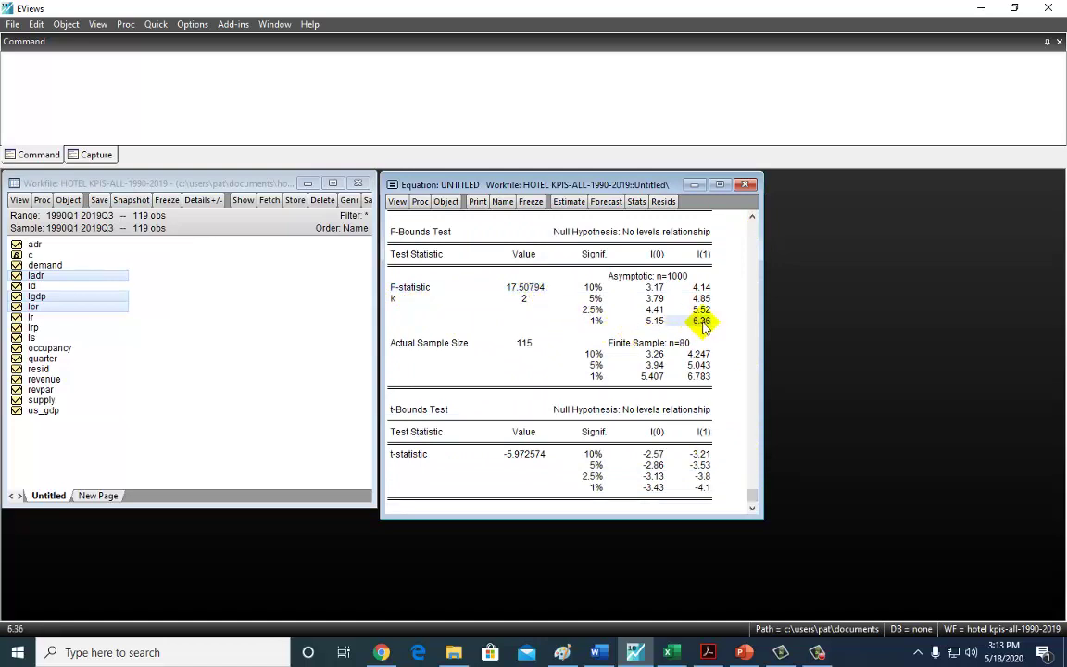
{"action": "left_click", "coordinate": [596, 319]}
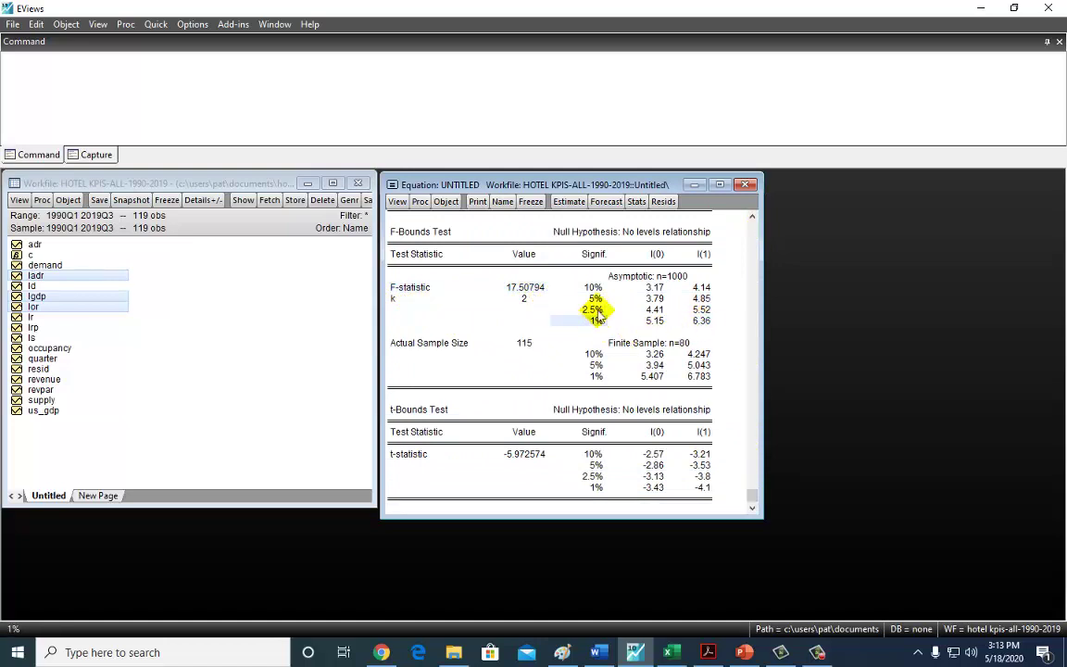
{"action": "left_click", "coordinate": [701, 298]}
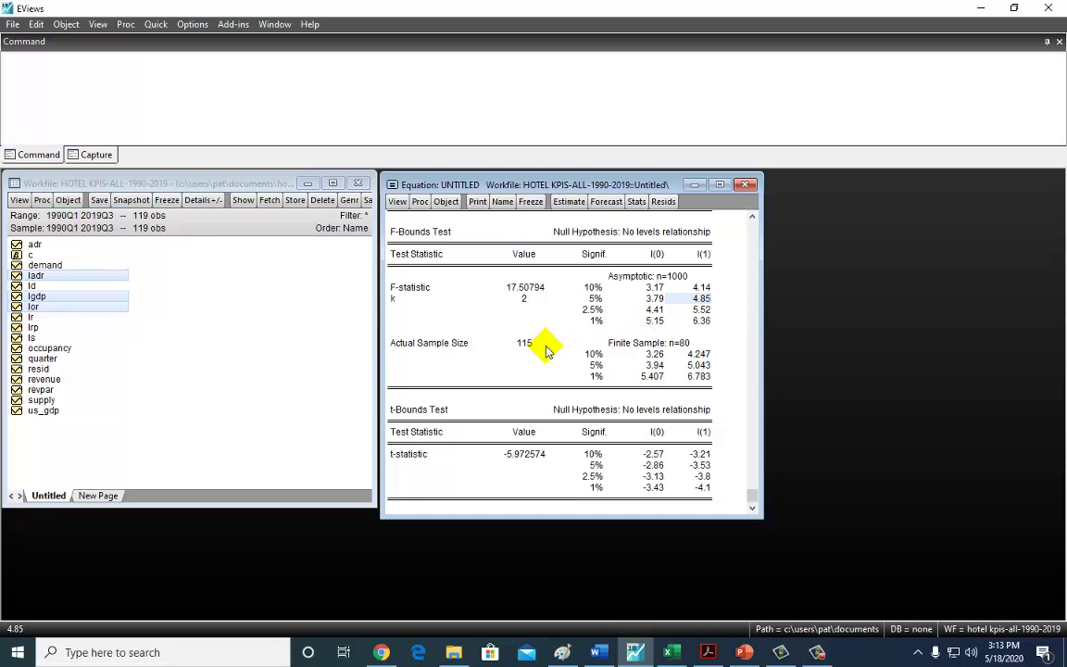
Show the error correction form, with CointEq(-1) coefficient -0.245933 at probability 0.0000
{"action": "left_click", "coordinate": [396, 202]}
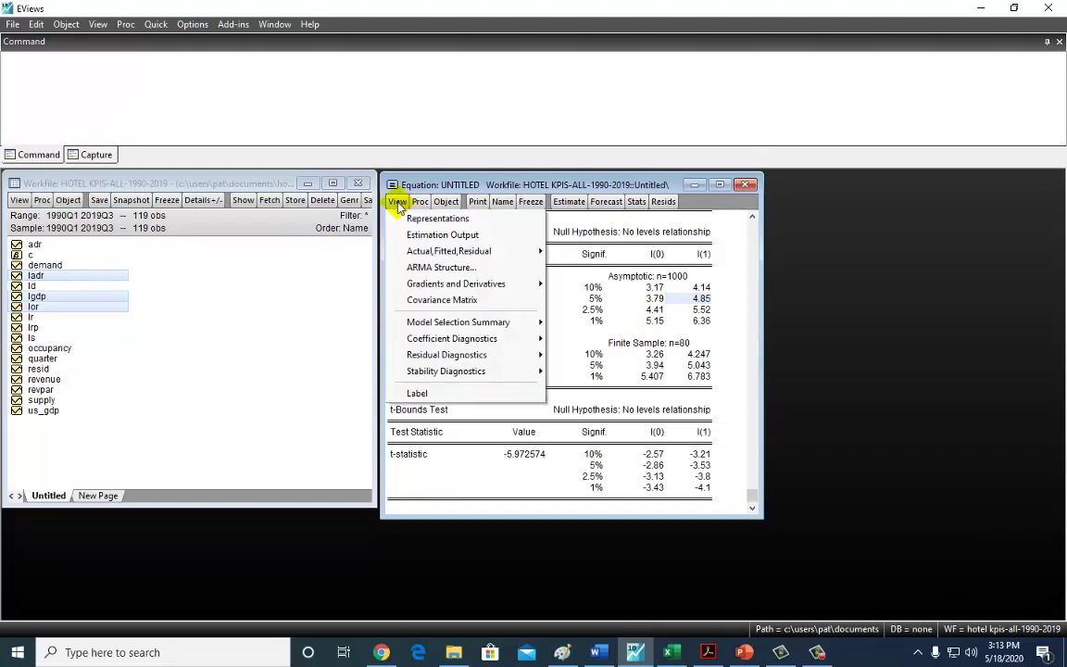
{"action": "mouse_move", "coordinate": [453, 335]}
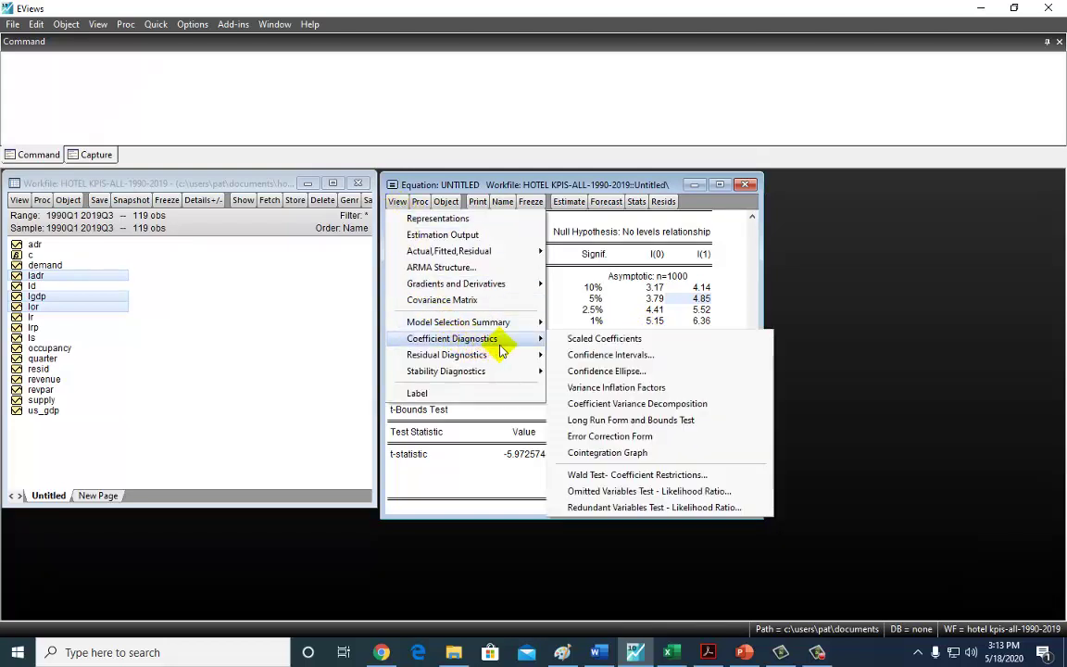
{"action": "left_click", "coordinate": [600, 437]}
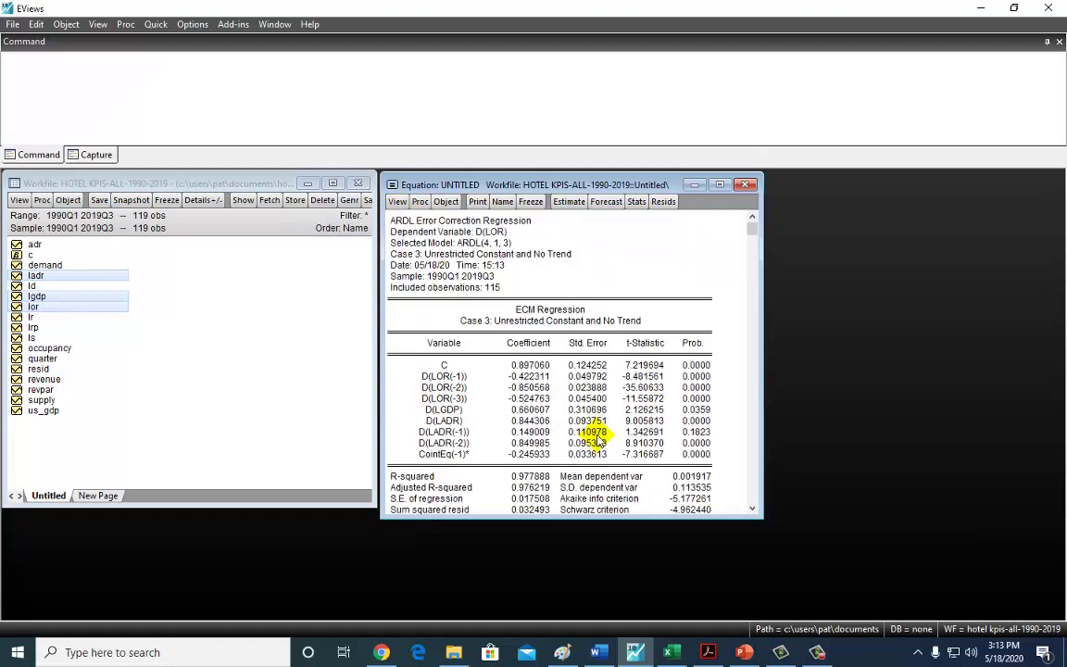
{"action": "left_click", "coordinate": [431, 453]}
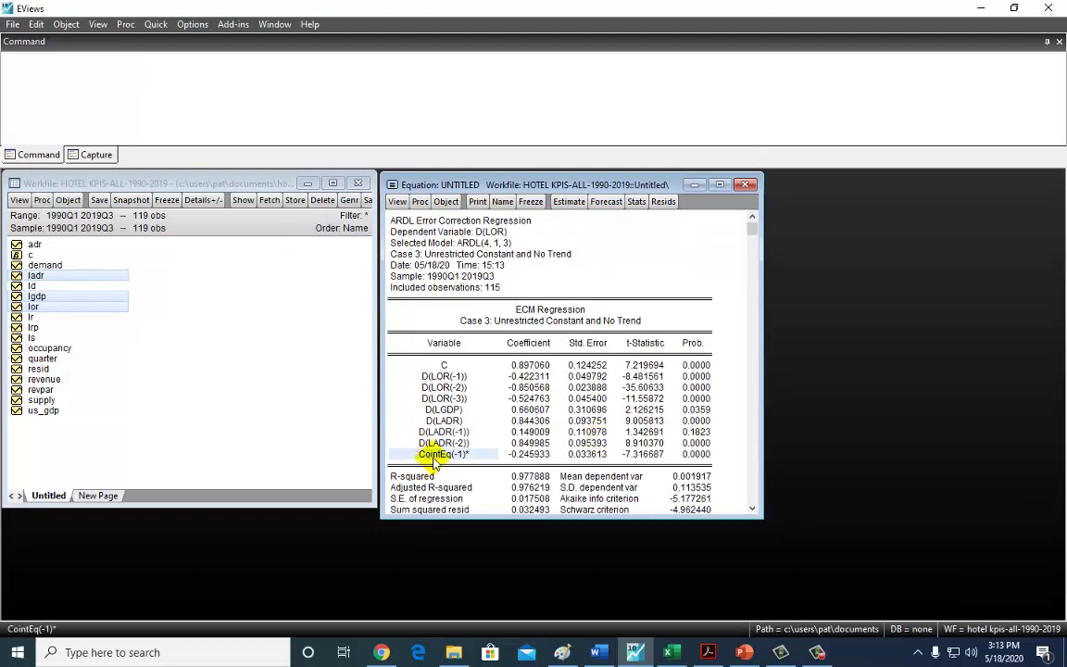
{"action": "left_click", "coordinate": [526, 454]}
{"action": "left_click", "coordinate": [699, 454]}
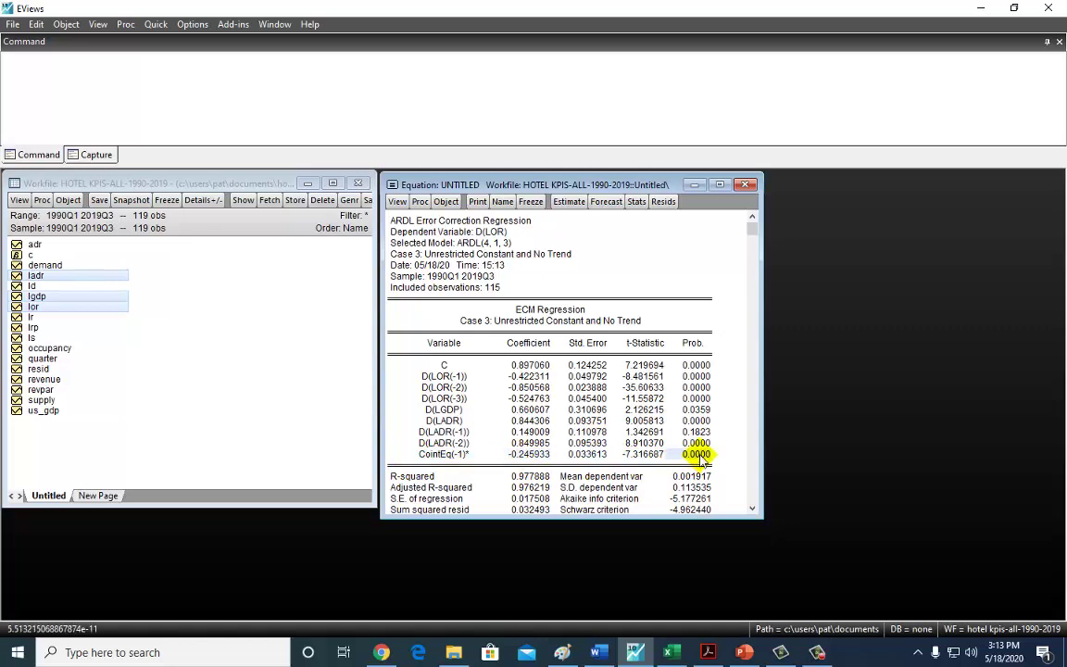
Re-estimate the ARDL(4, 1, 3) equation and run Make Nonlinear ARDL, which reports no threshold variable
{"action": "left_click", "coordinate": [568, 202]}
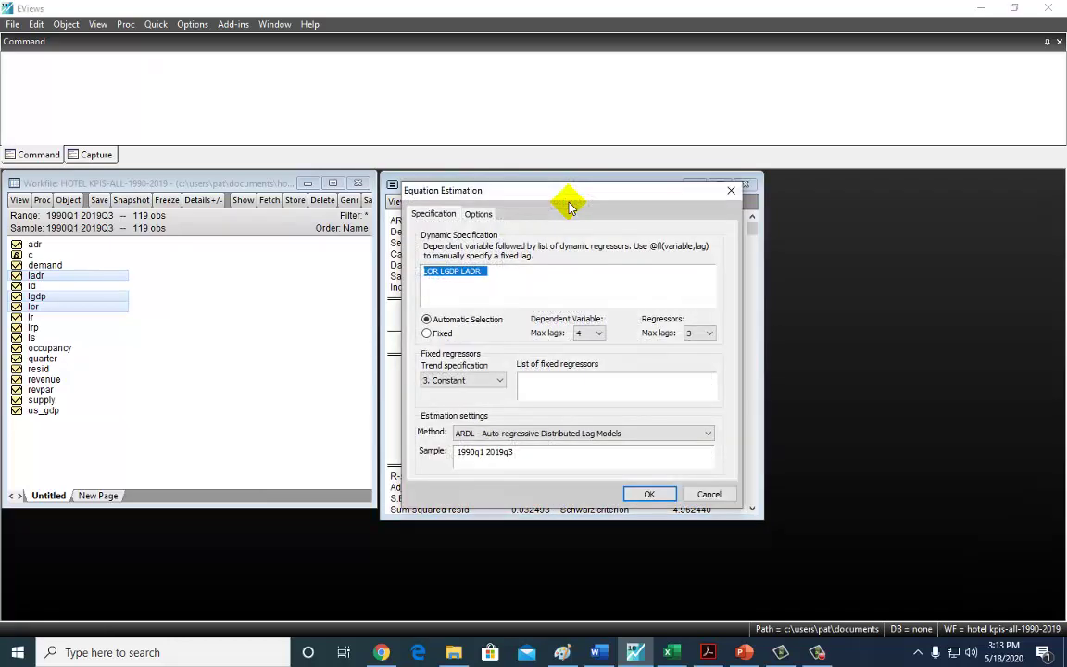
{"action": "left_click", "coordinate": [649, 493]}
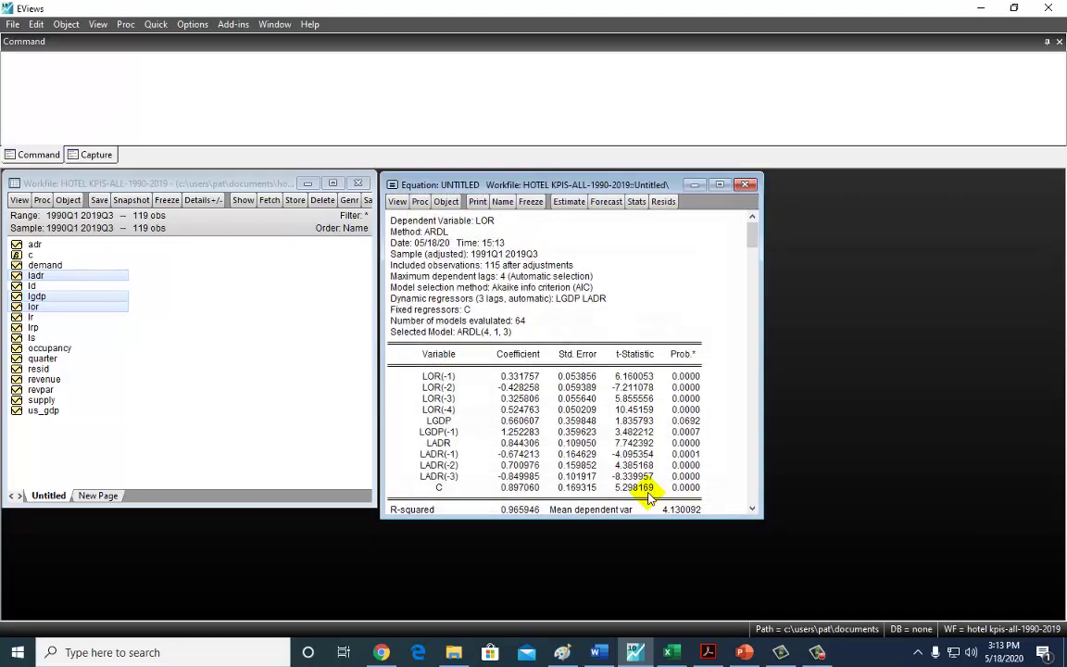
{"action": "left_click", "coordinate": [396, 221]}
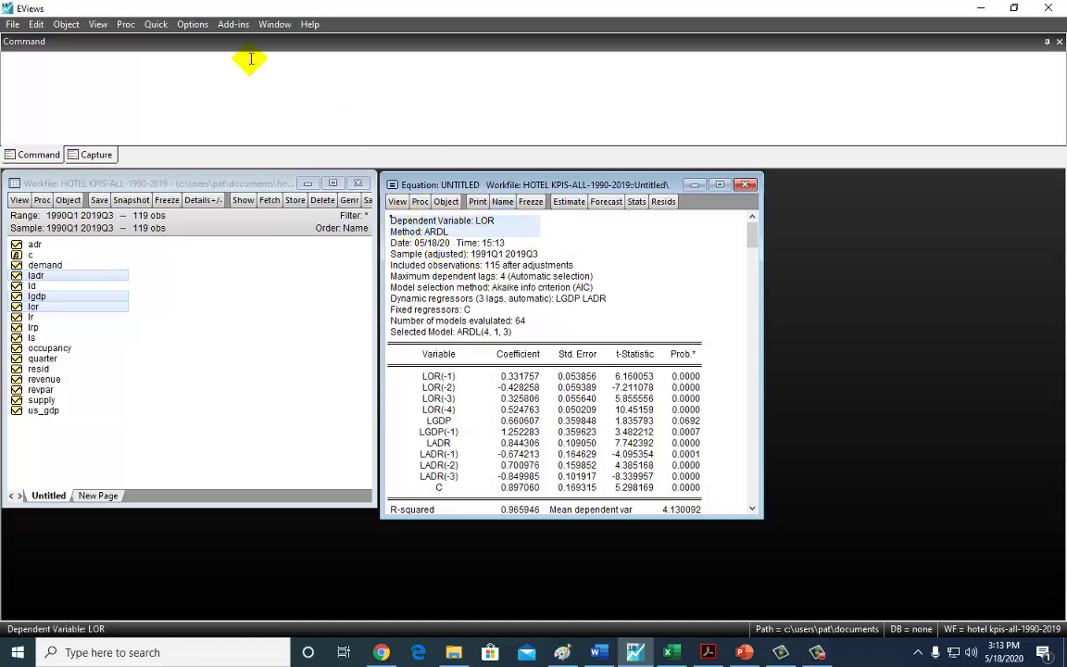
{"action": "left_click", "coordinate": [234, 25]}
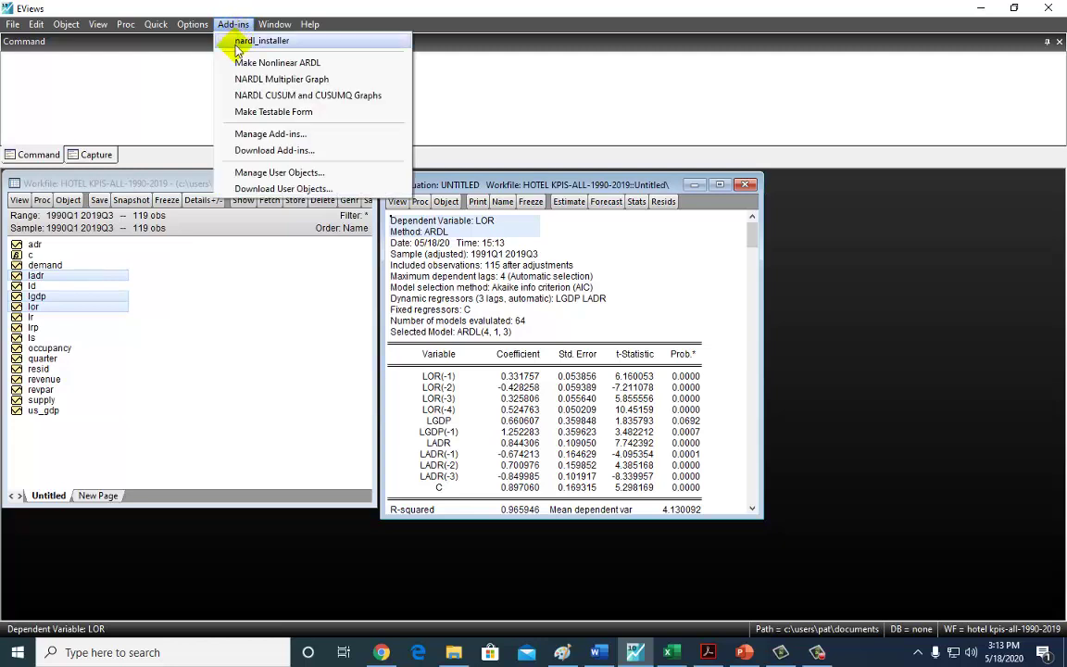
{"action": "left_click", "coordinate": [282, 68]}
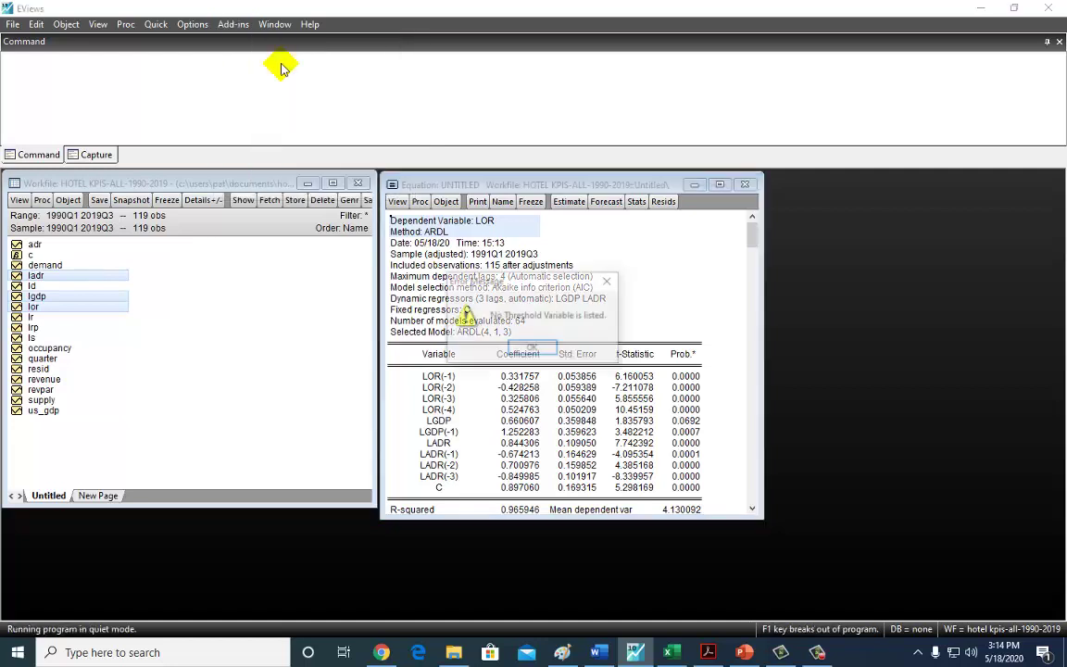
Dismiss the error and add a label attribute Asyvars with value LGDP LADR
{"action": "left_click", "coordinate": [533, 349]}
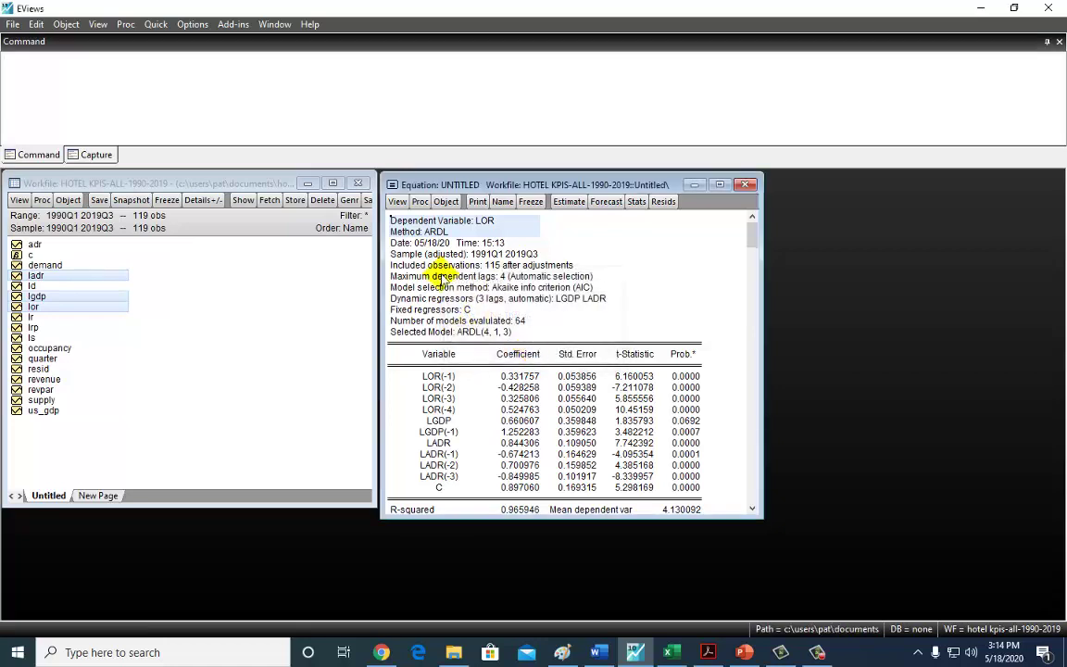
{"action": "left_click", "coordinate": [397, 202]}
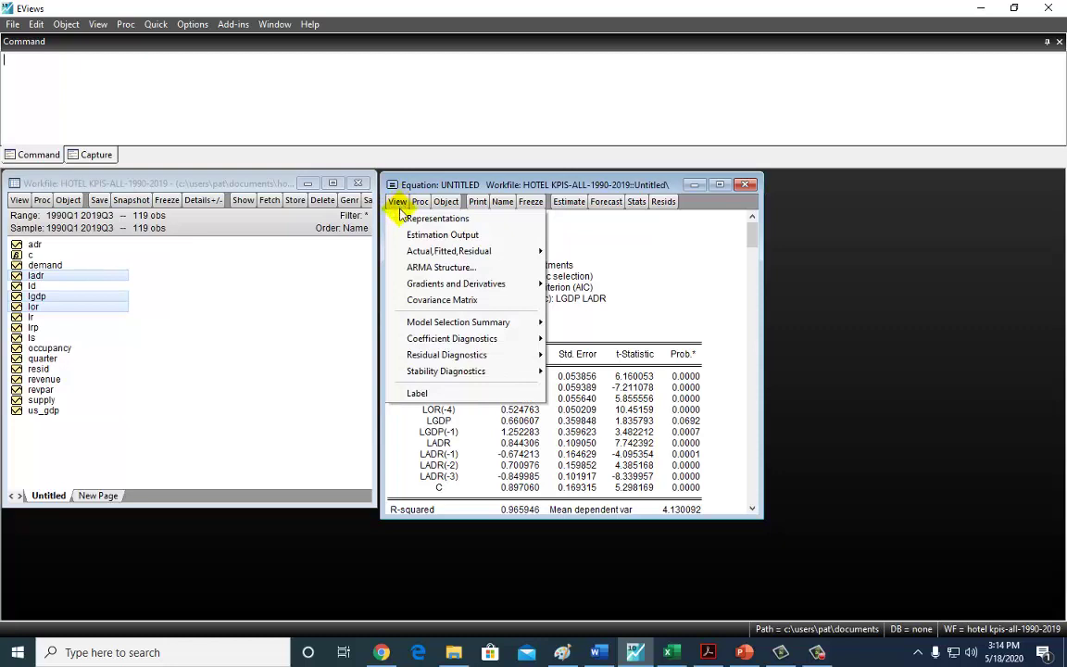
{"action": "left_click", "coordinate": [417, 392]}
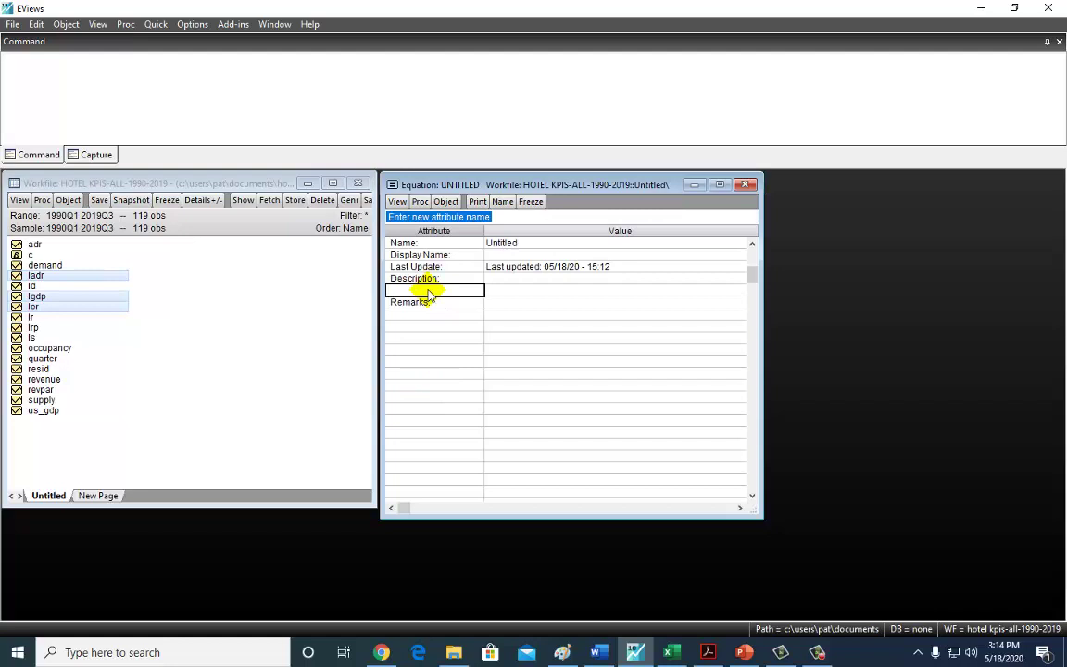
{"action": "type", "text": "Asyvars:"}
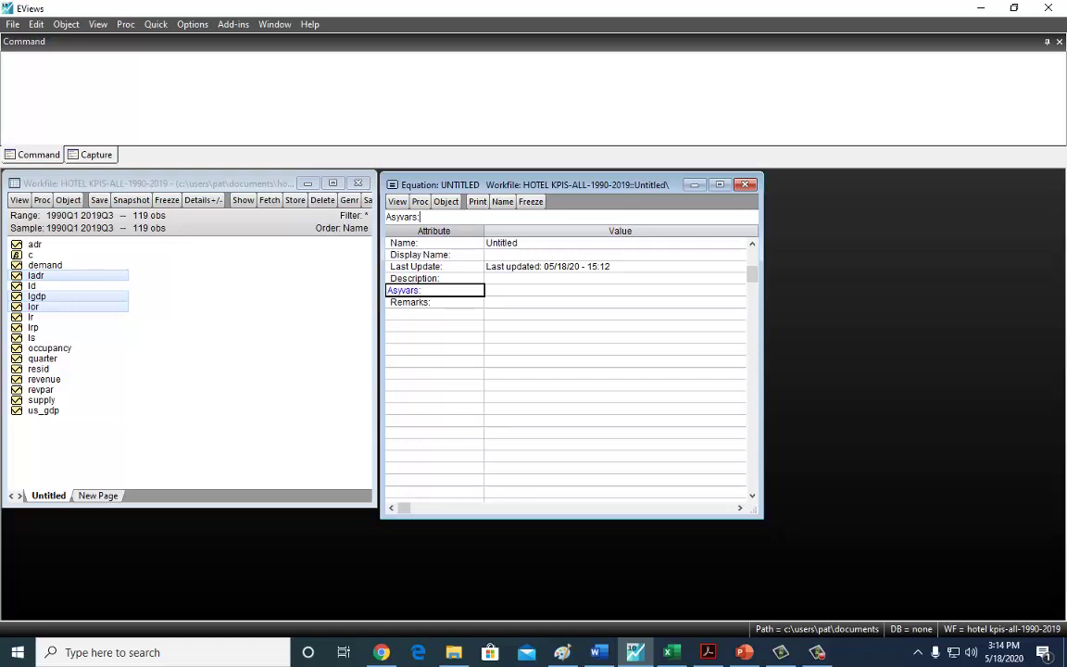
{"action": "key", "text": "Return"}
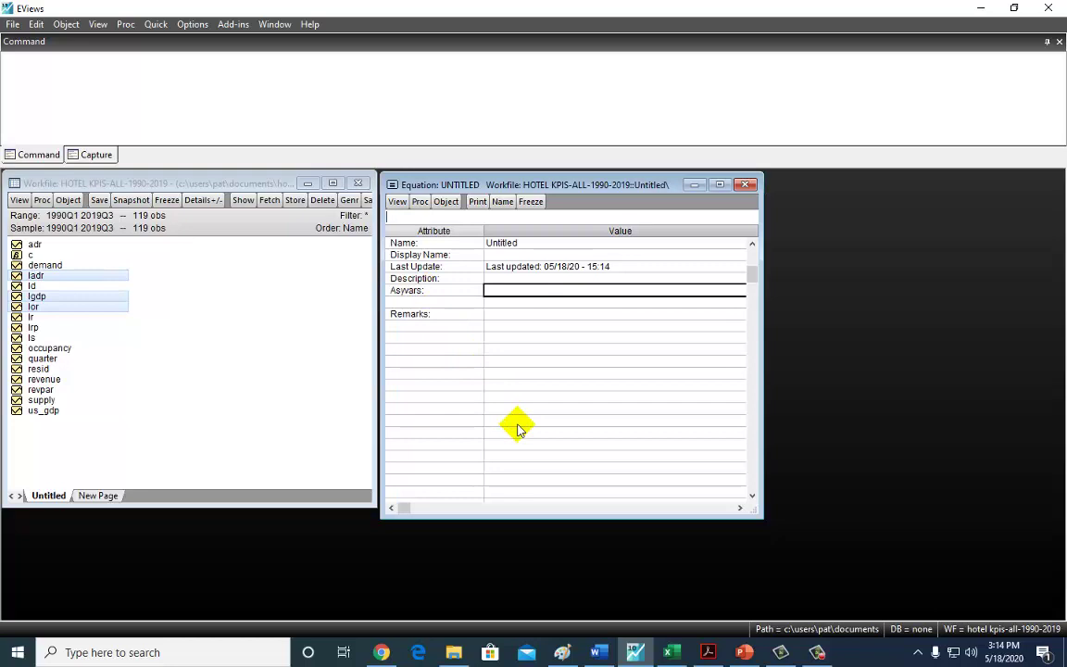
{"action": "type", "text": "LGDP LADR"}
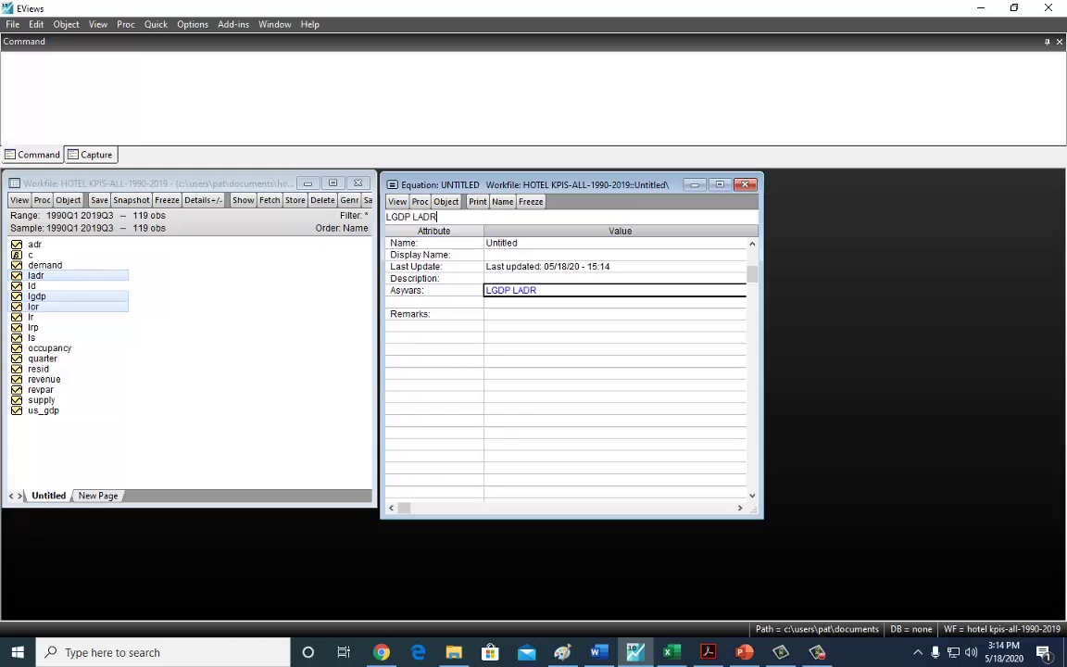
{"action": "left_click", "coordinate": [517, 424]}
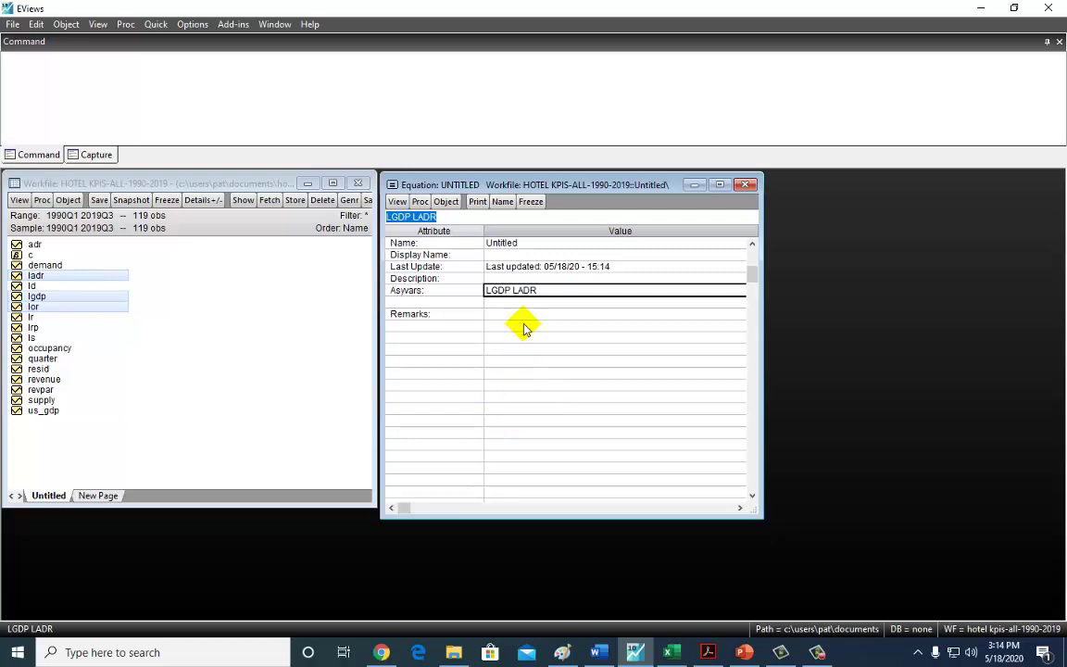
Run Make Nonlinear ARDL and review the ARDL(4, 3, 3, 3, 3) coefficients from LGDP_POS to LADR_NEG(-3)
{"action": "left_click", "coordinate": [233, 25]}
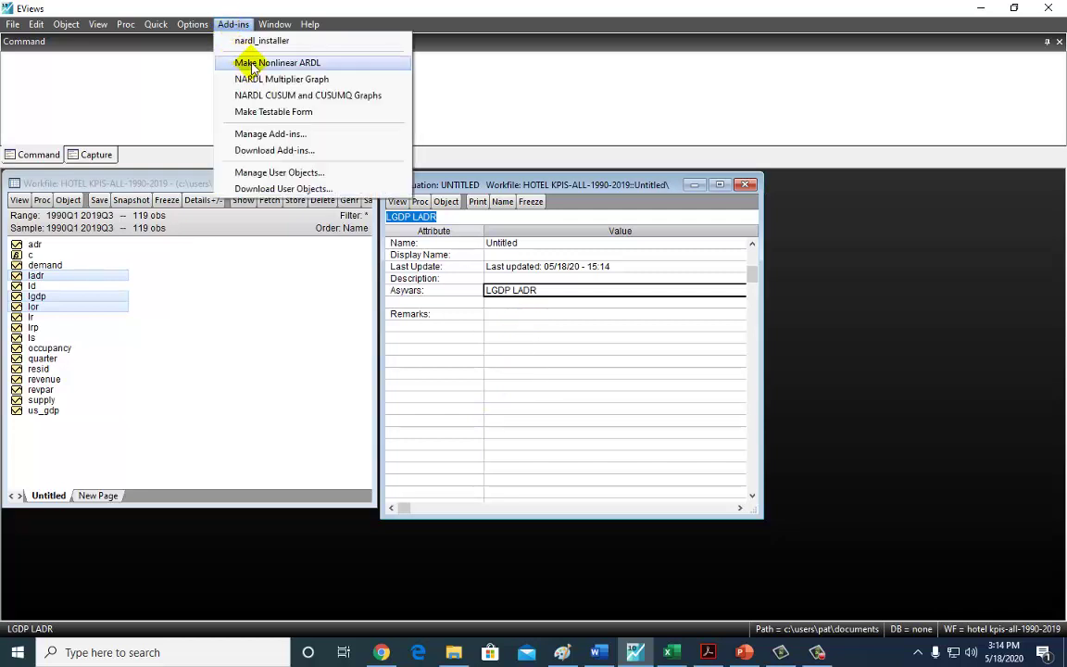
{"action": "left_click", "coordinate": [252, 65]}
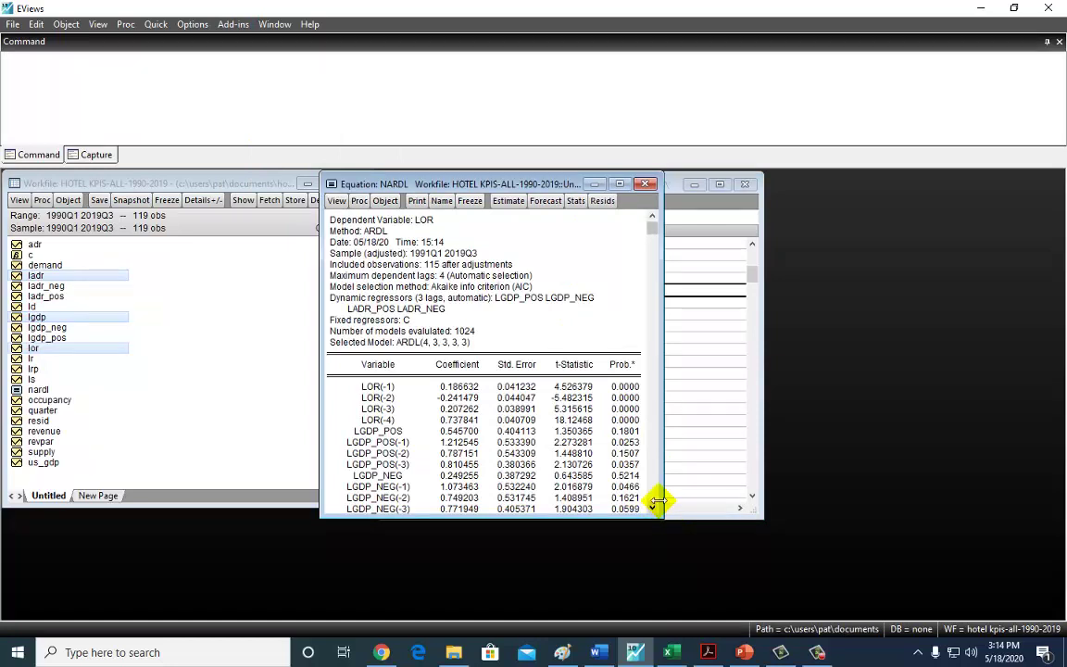
{"action": "left_click_drag", "start_coordinate": [656, 501], "coordinate": [681, 526]}
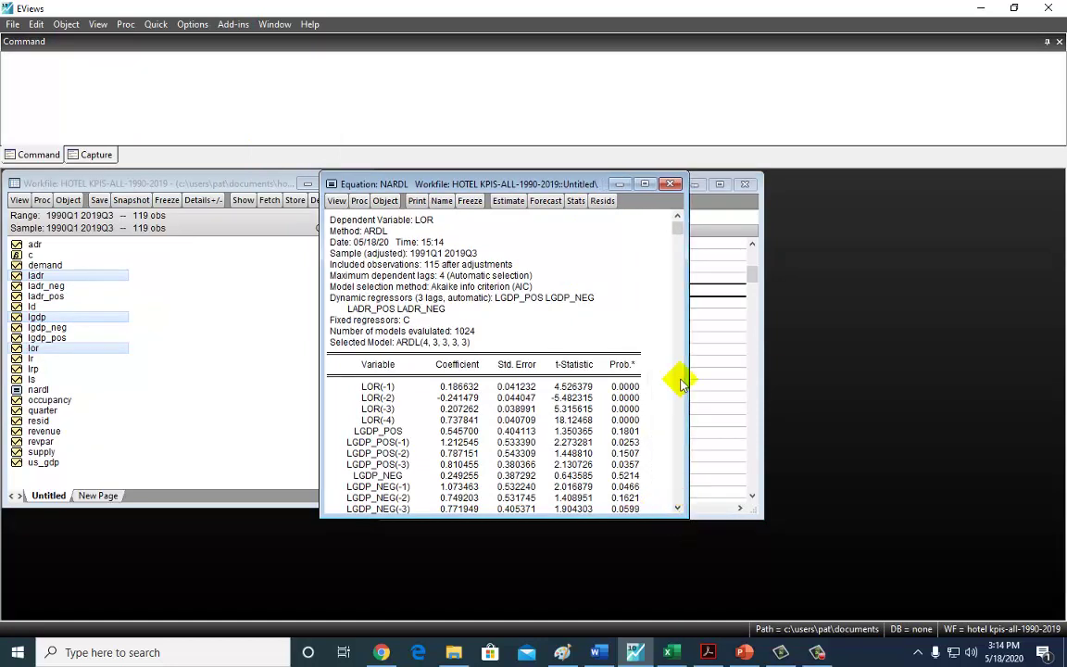
{"action": "left_click", "coordinate": [335, 220]}
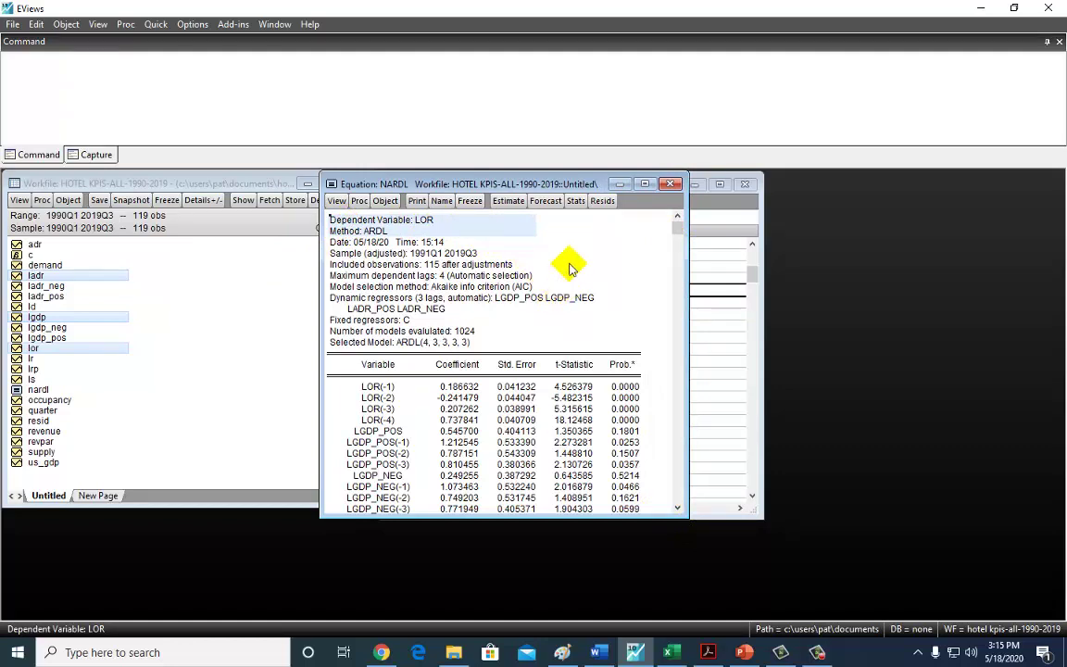
{"action": "scroll", "coordinate": [551, 347], "scroll_direction": "down", "scroll_amount": 3}
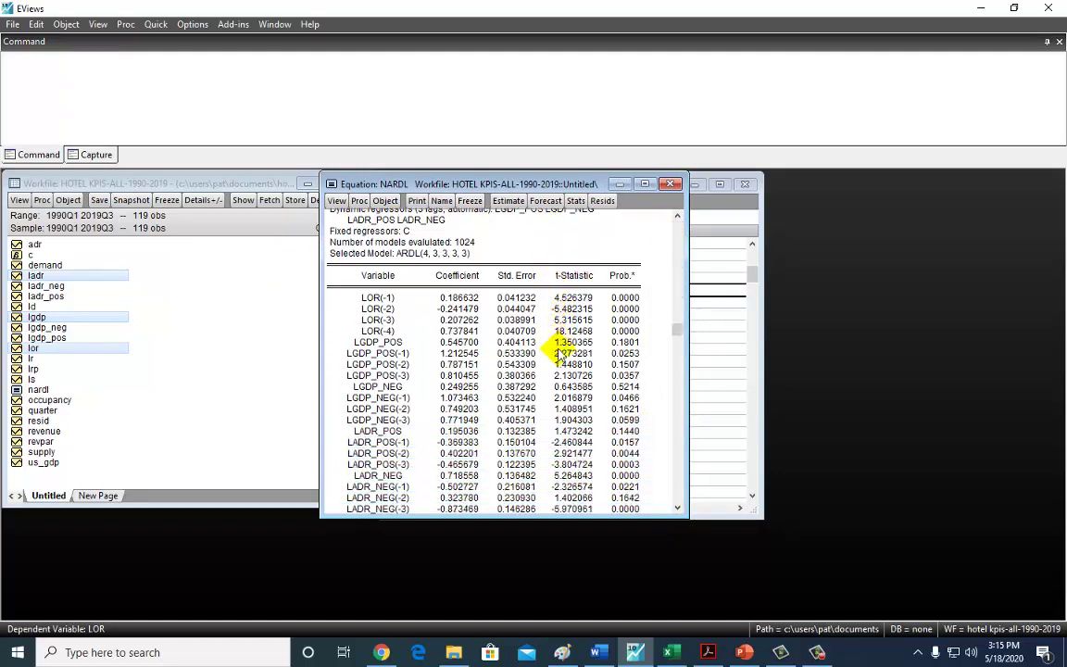
{"action": "scroll", "coordinate": [519, 348], "scroll_direction": "down", "scroll_amount": 2}
{"action": "left_click", "coordinate": [412, 311]}
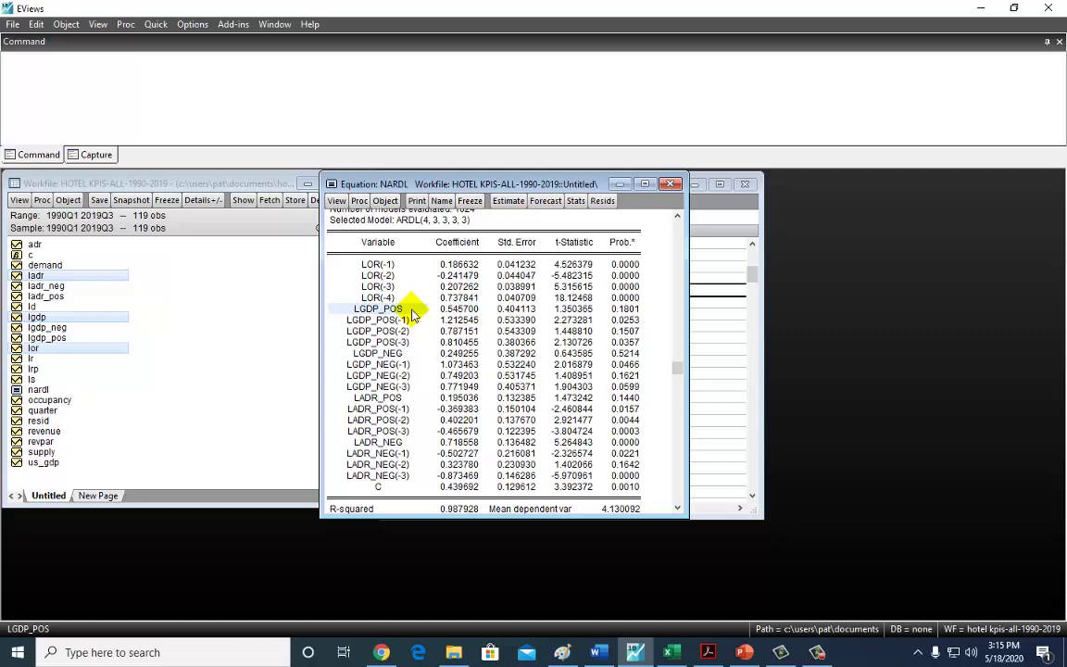
{"action": "left_click_drag", "start_coordinate": [412, 311], "coordinate": [421, 484]}
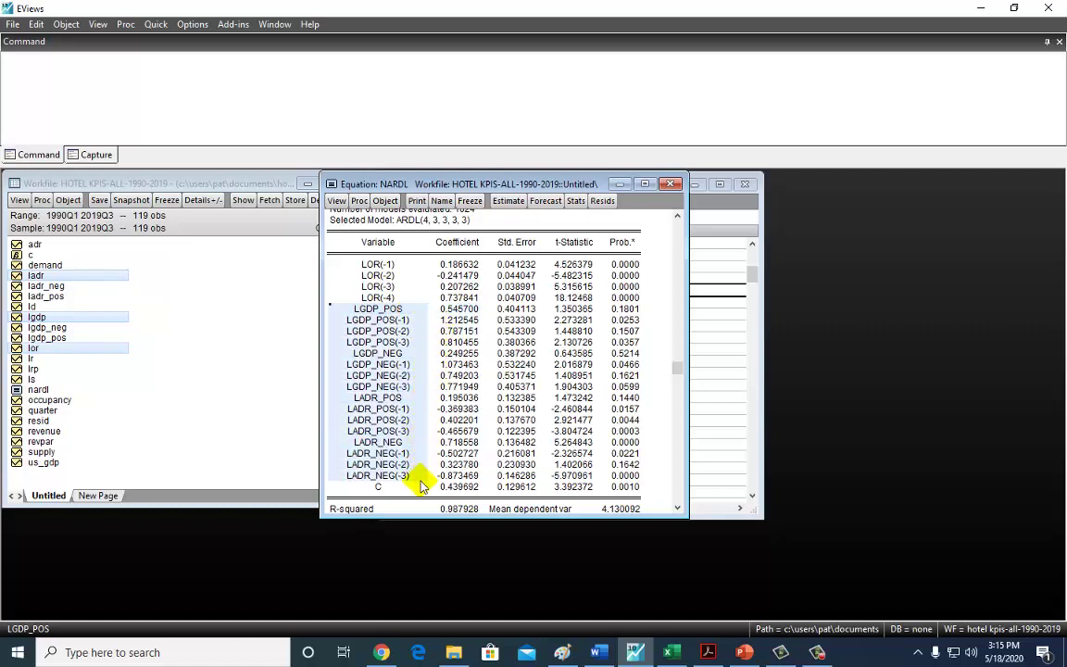
{"action": "scroll", "coordinate": [454, 264], "scroll_direction": "up", "scroll_amount": 4}
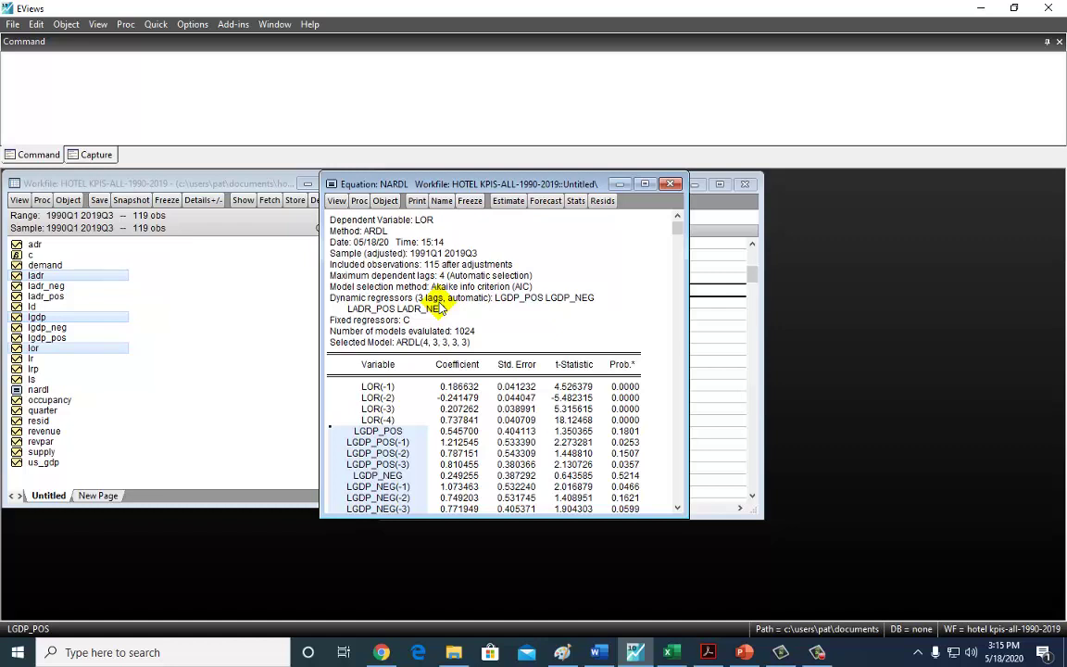
Display the NARDL bounds test, comparing F-statistic 52.32077 (k = 4) against the 1% I(1) bound 5.06
{"action": "left_click", "coordinate": [336, 200]}
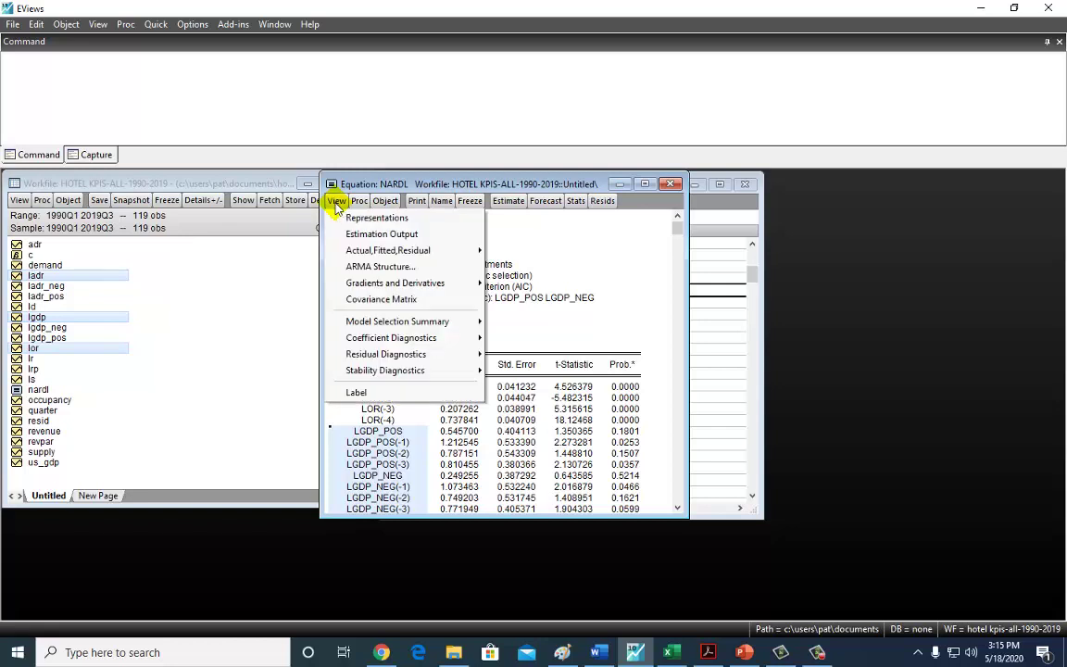
{"action": "mouse_move", "coordinate": [371, 343]}
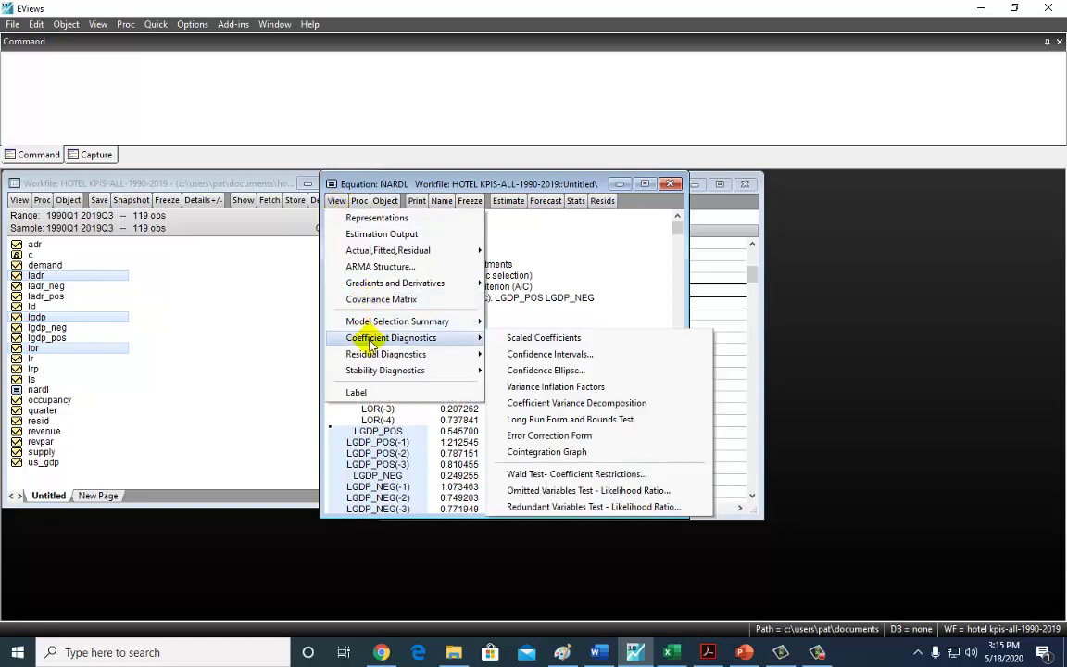
{"action": "left_click", "coordinate": [543, 422]}
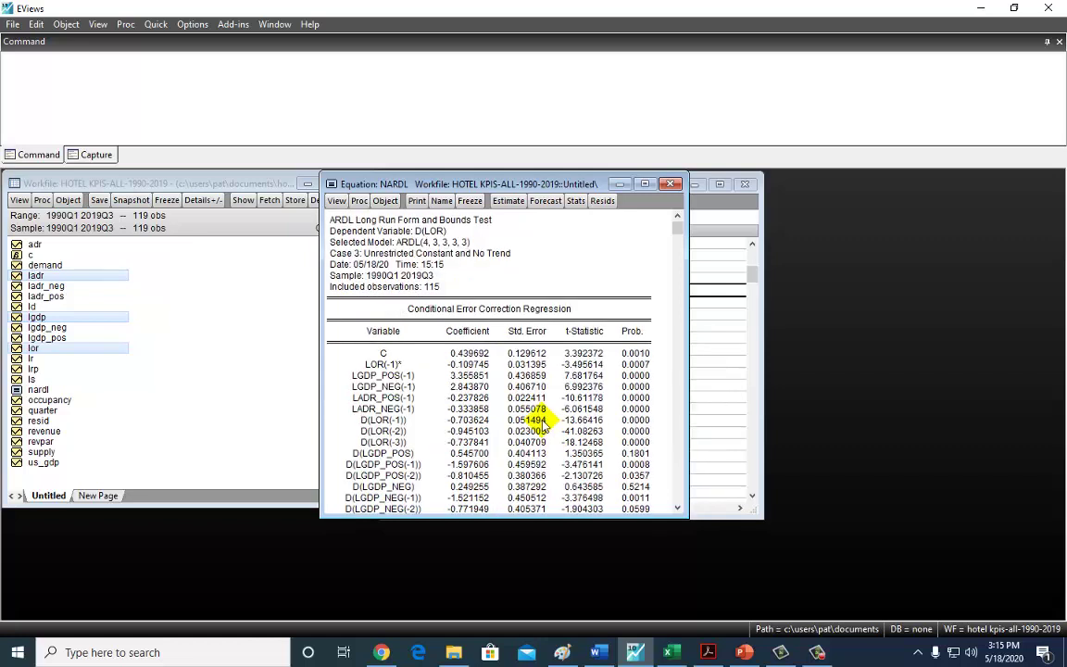
{"action": "left_click_drag", "start_coordinate": [674, 230], "coordinate": [674, 500]}
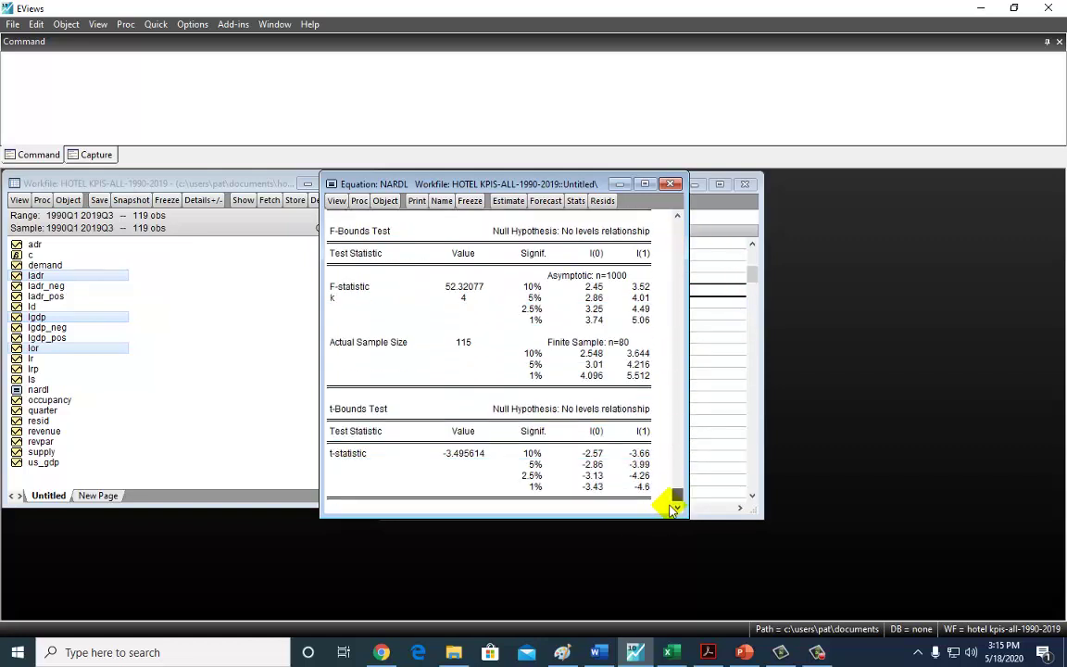
{"action": "left_click", "coordinate": [341, 290]}
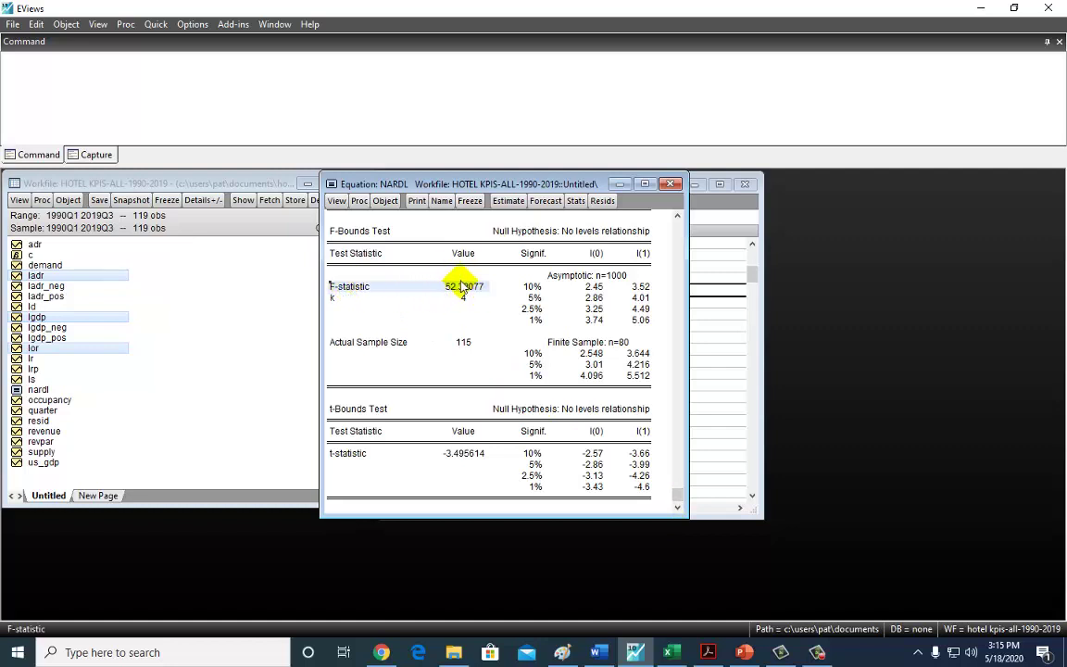
{"action": "left_click", "coordinate": [534, 321]}
{"action": "left_click", "coordinate": [642, 324]}
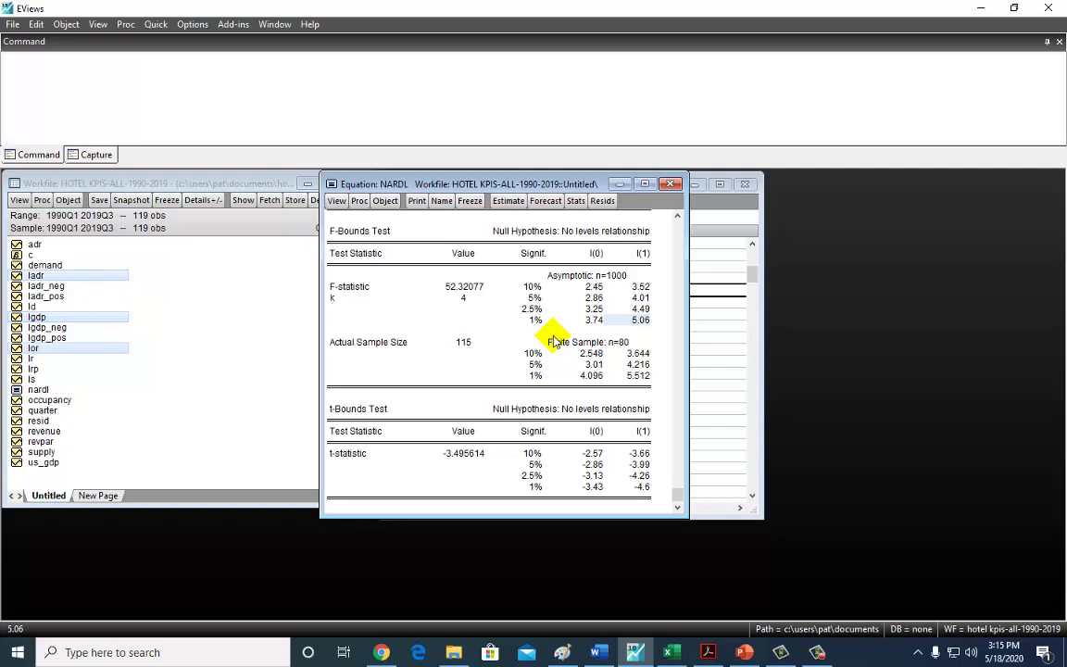
Display the NARDL error-correction form and check CointEq(-1)* at -0.109745 and its probability
{"action": "left_click", "coordinate": [336, 202]}
{"action": "mouse_move", "coordinate": [358, 361]}
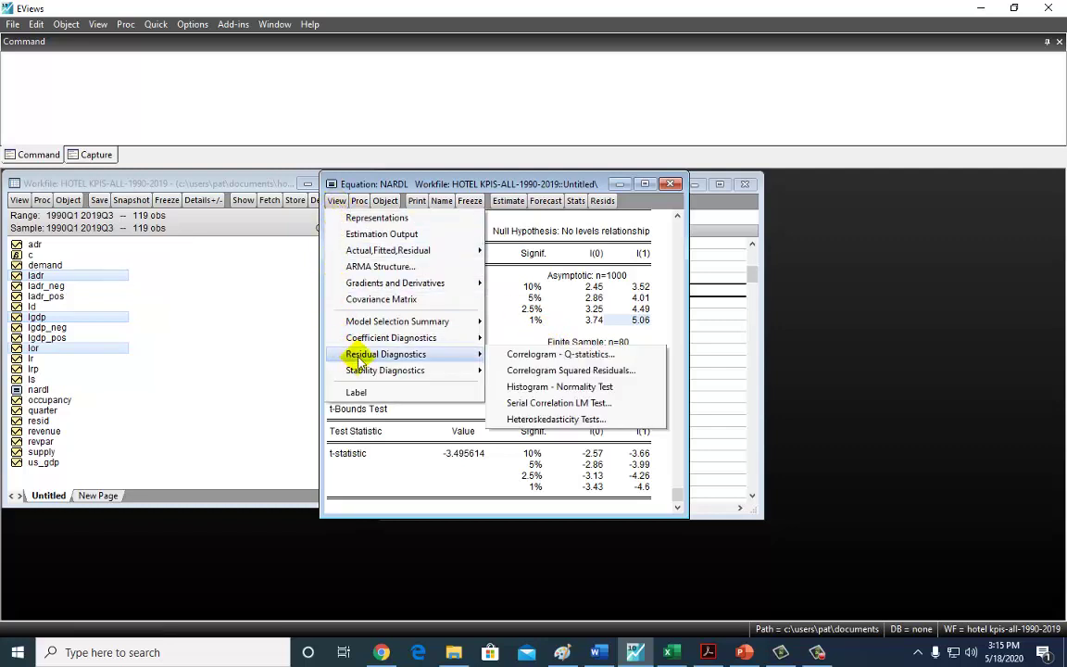
{"action": "mouse_move", "coordinate": [385, 338]}
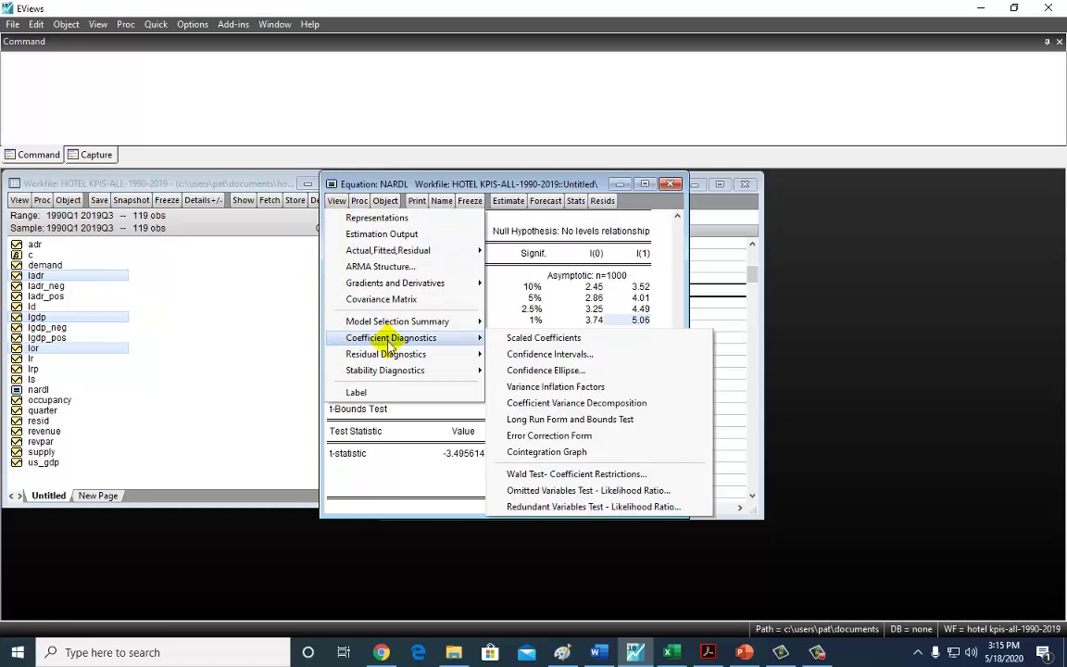
{"action": "left_click", "coordinate": [547, 436]}
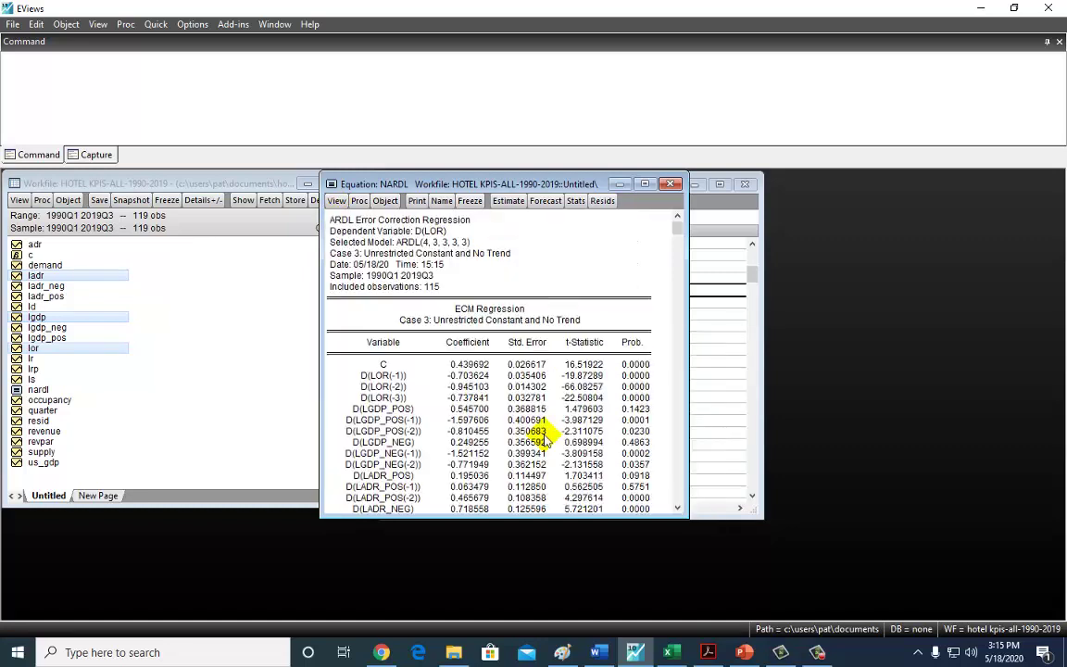
{"action": "scroll", "coordinate": [521, 379], "scroll_direction": "down", "scroll_amount": 2}
{"action": "left_click", "coordinate": [382, 487]}
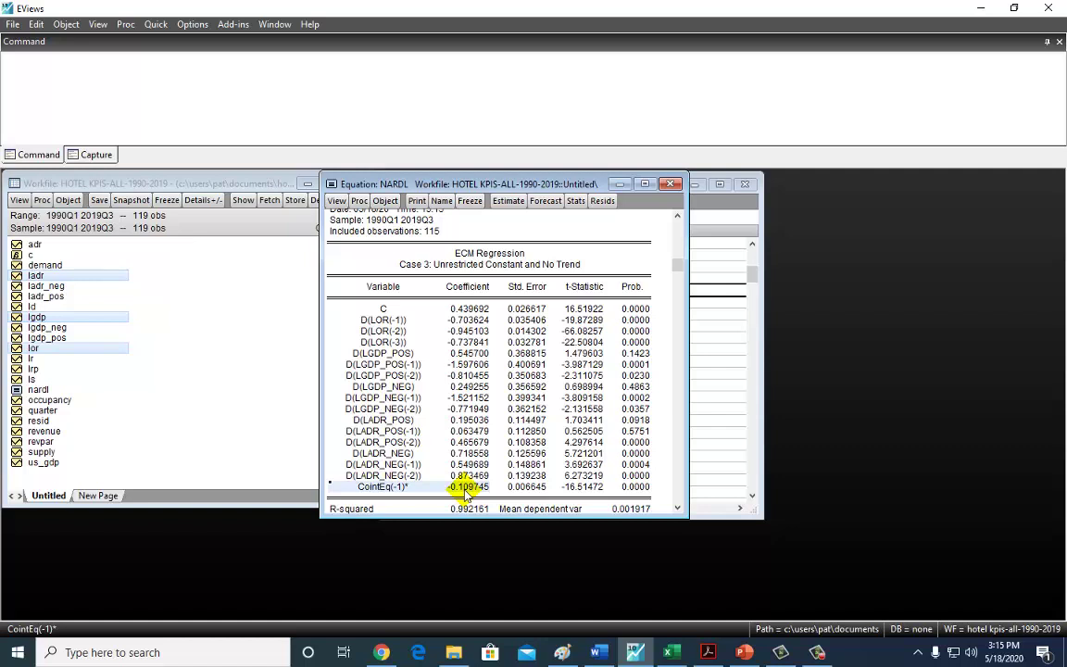
{"action": "left_click", "coordinate": [635, 489]}
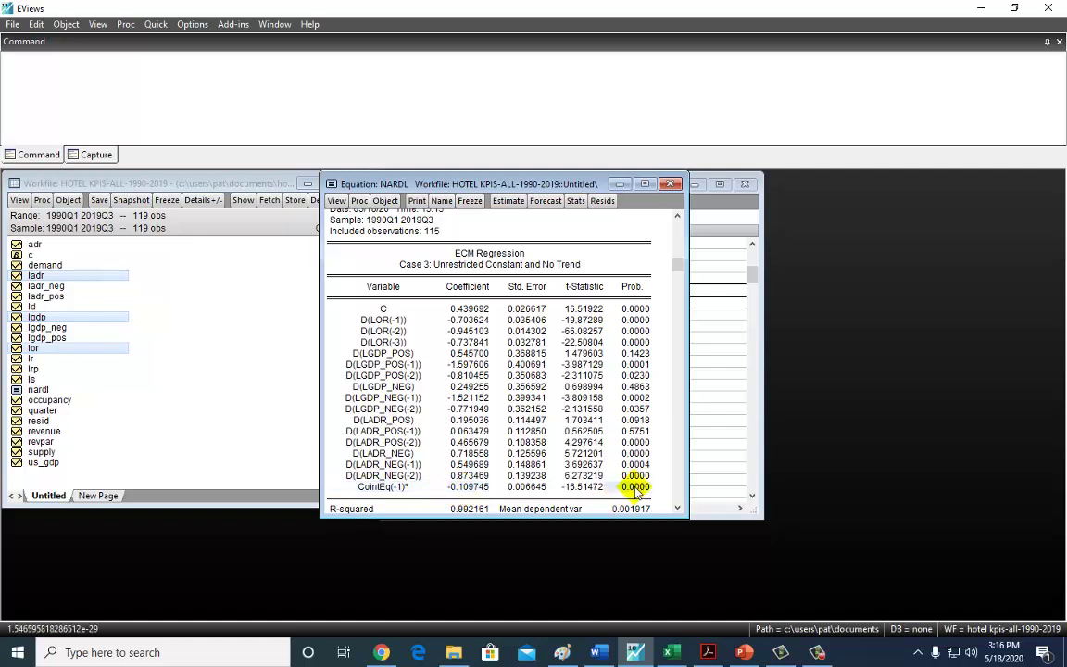
{"action": "left_click", "coordinate": [508, 200]}
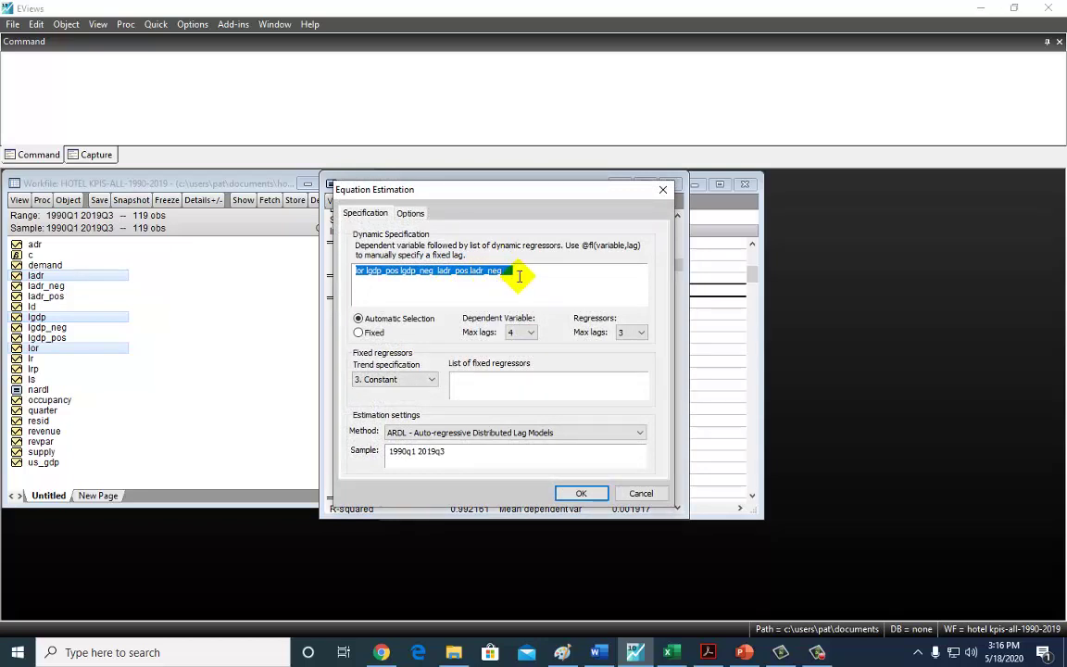
Re-estimate the NARDL equation unchanged and show its Long Run Form and Bounds Test
{"action": "left_click", "coordinate": [525, 272]}
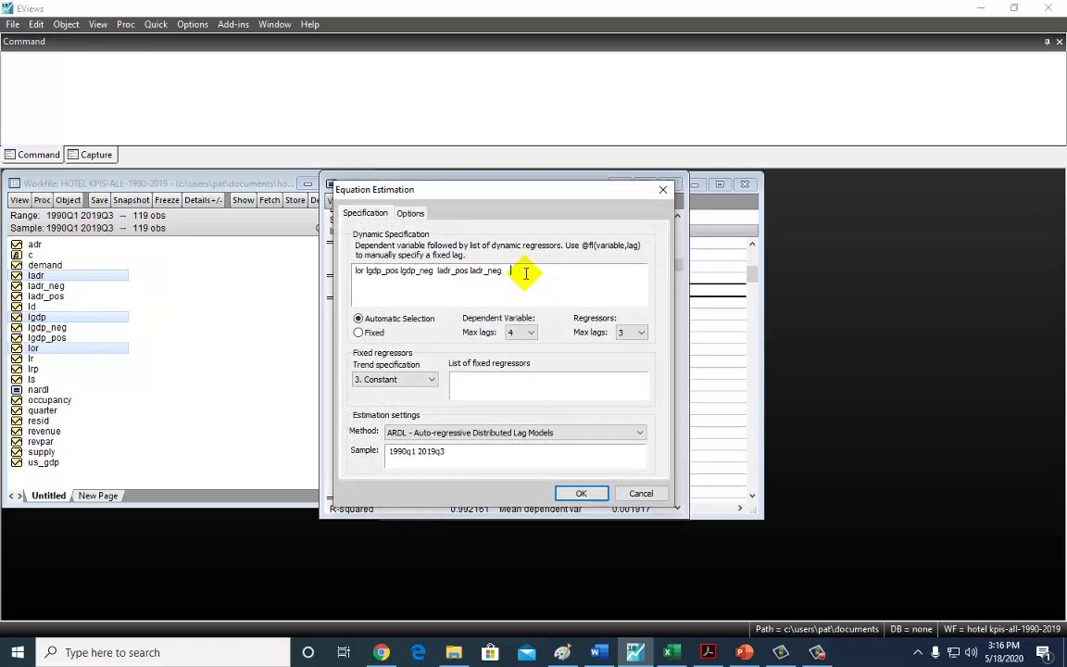
{"action": "left_click", "coordinate": [582, 493]}
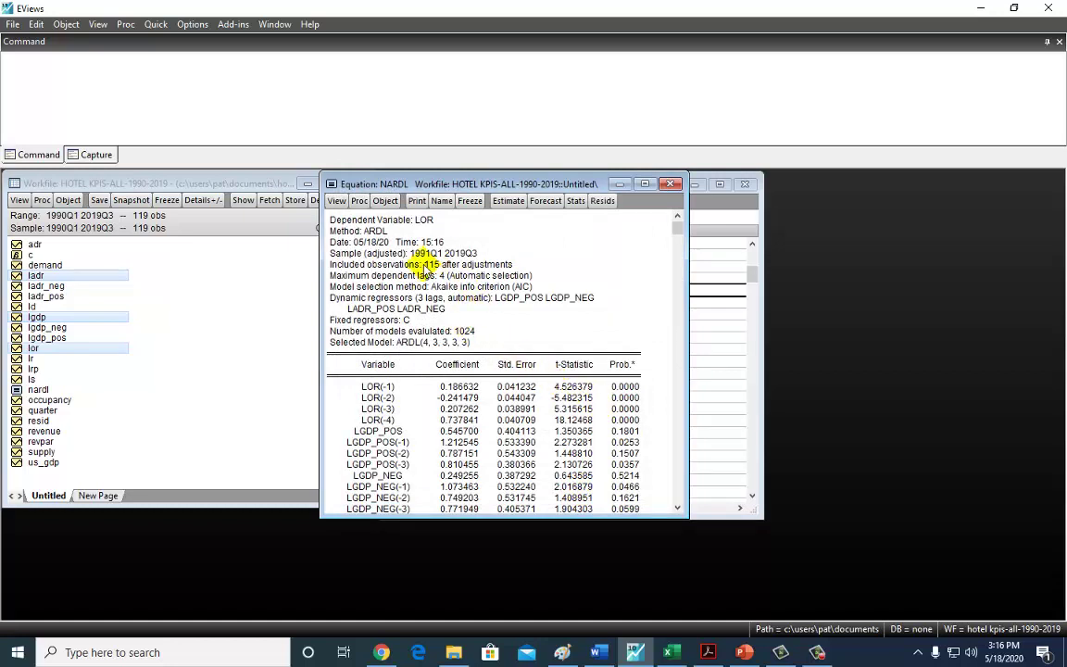
{"action": "left_click", "coordinate": [338, 201]}
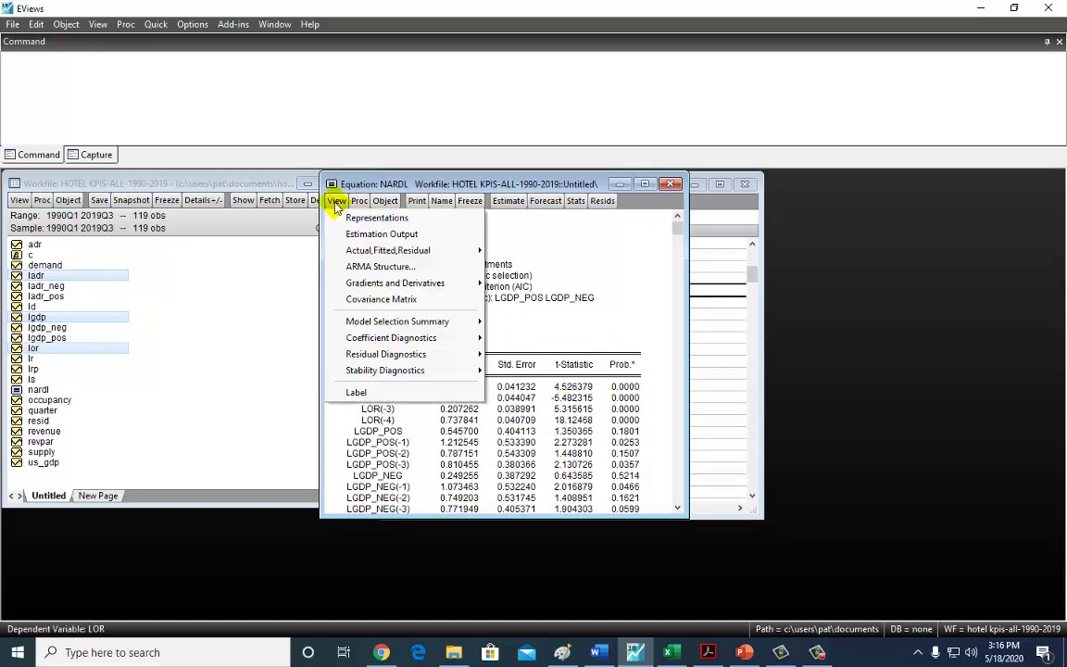
{"action": "mouse_move", "coordinate": [474, 339]}
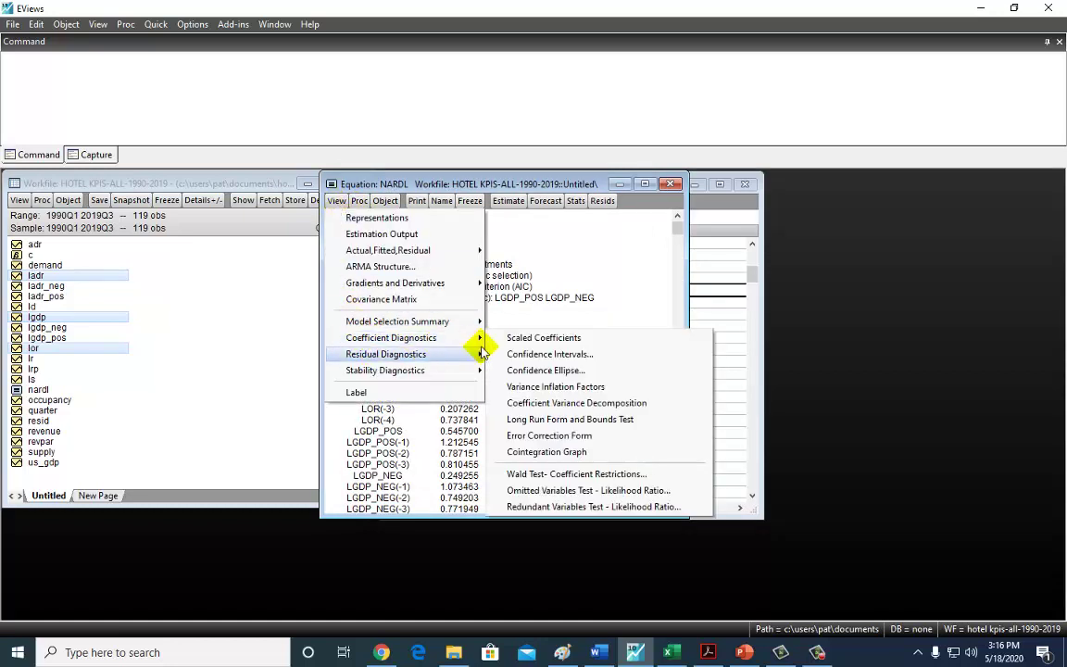
{"action": "left_click", "coordinate": [548, 424]}
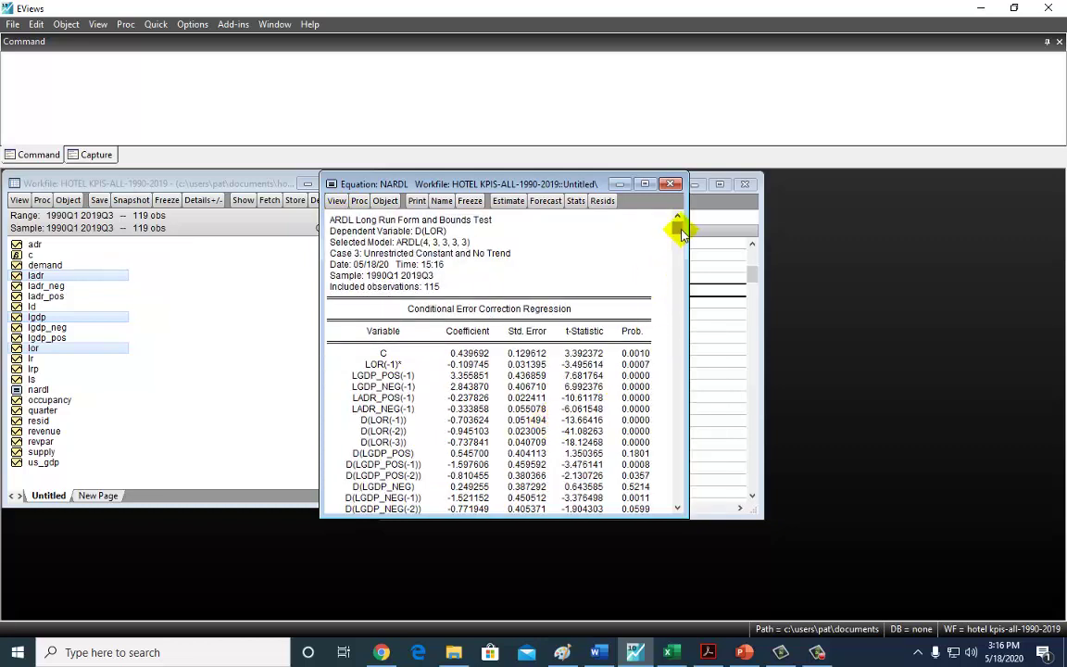
Review the Levels Equation: LGDP_POS 30.57869, LGDP_NEG 25.91350, LADR_POS -2.157080, LADR_NEG -3.042133
{"action": "left_click_drag", "start_coordinate": [677, 226], "coordinate": [684, 467]}
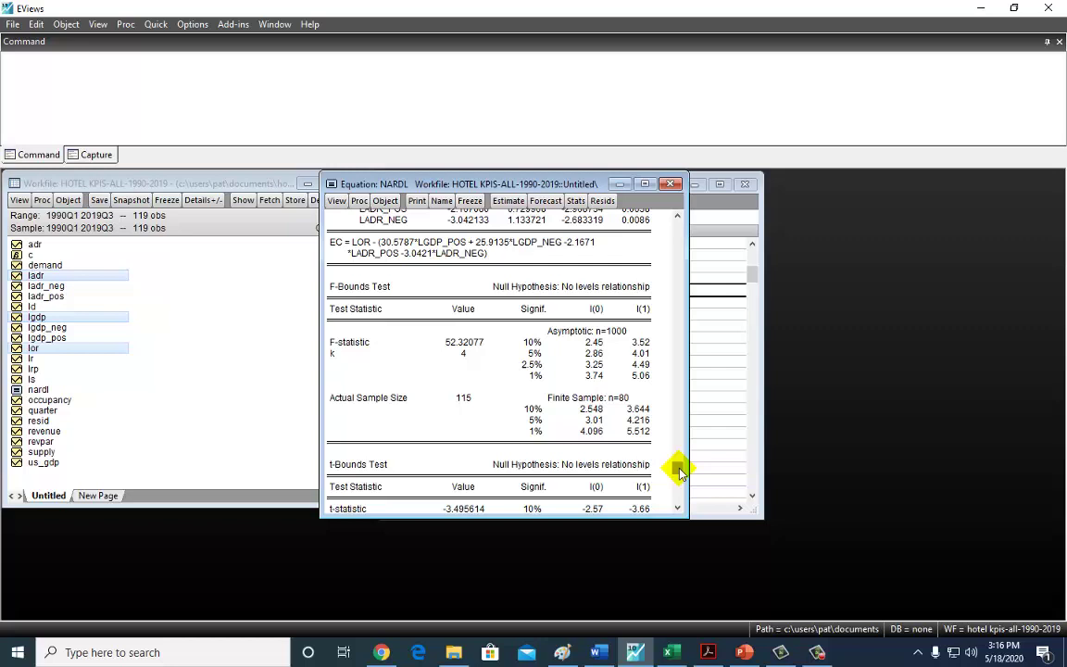
{"action": "left_click_drag", "start_coordinate": [679, 472], "coordinate": [674, 270]}
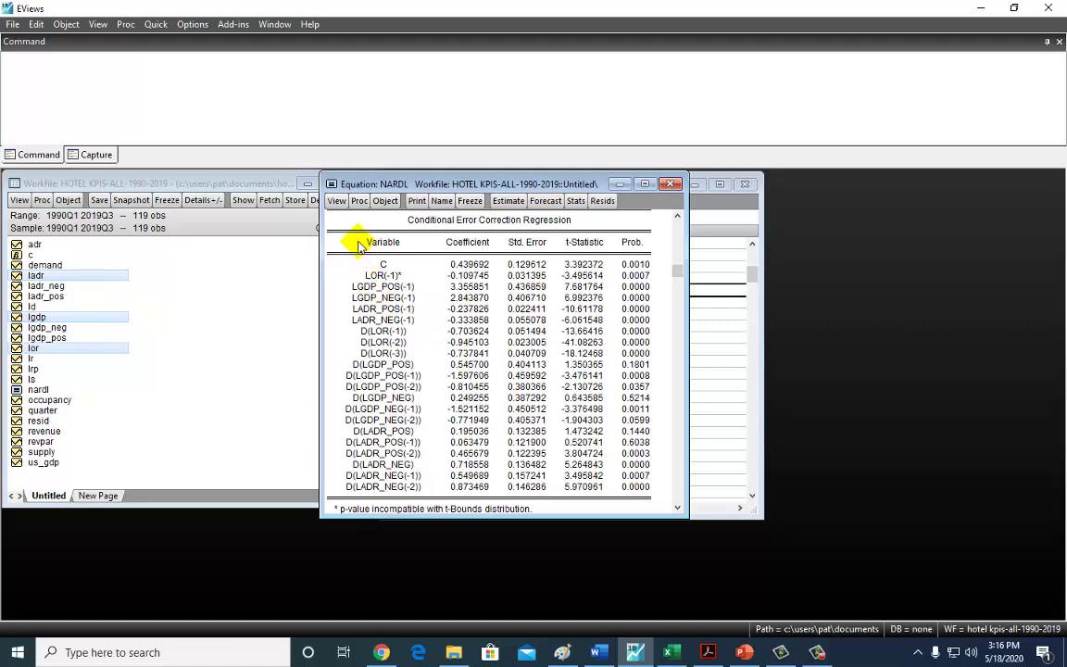
{"action": "left_click_drag", "start_coordinate": [359, 245], "coordinate": [641, 488]}
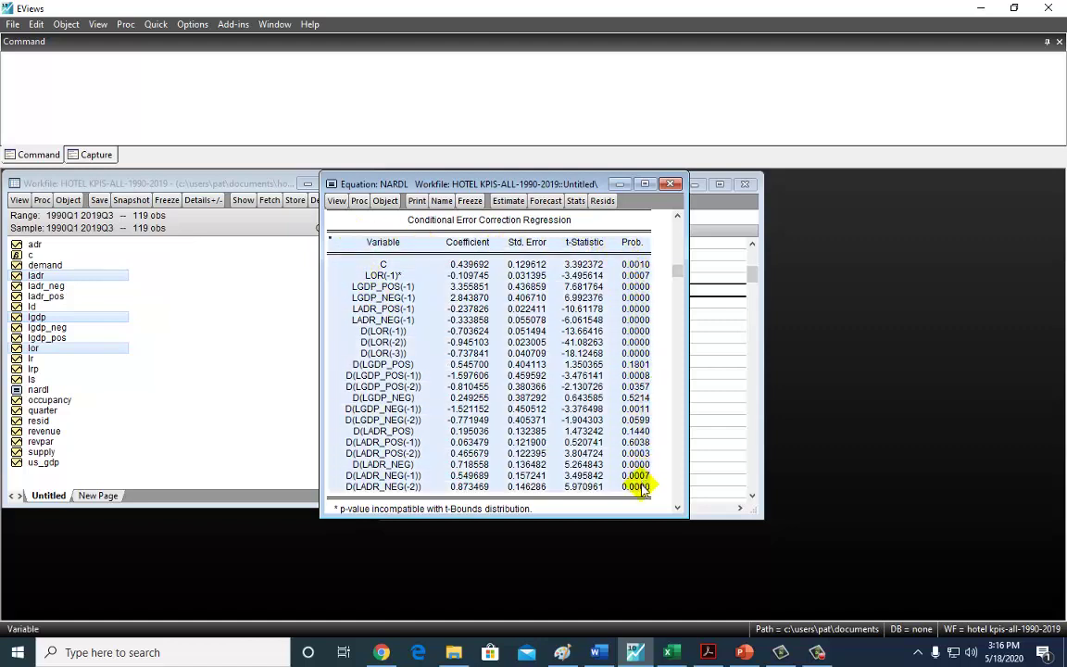
{"action": "scroll", "coordinate": [602, 347], "scroll_direction": "up", "scroll_amount": 2}
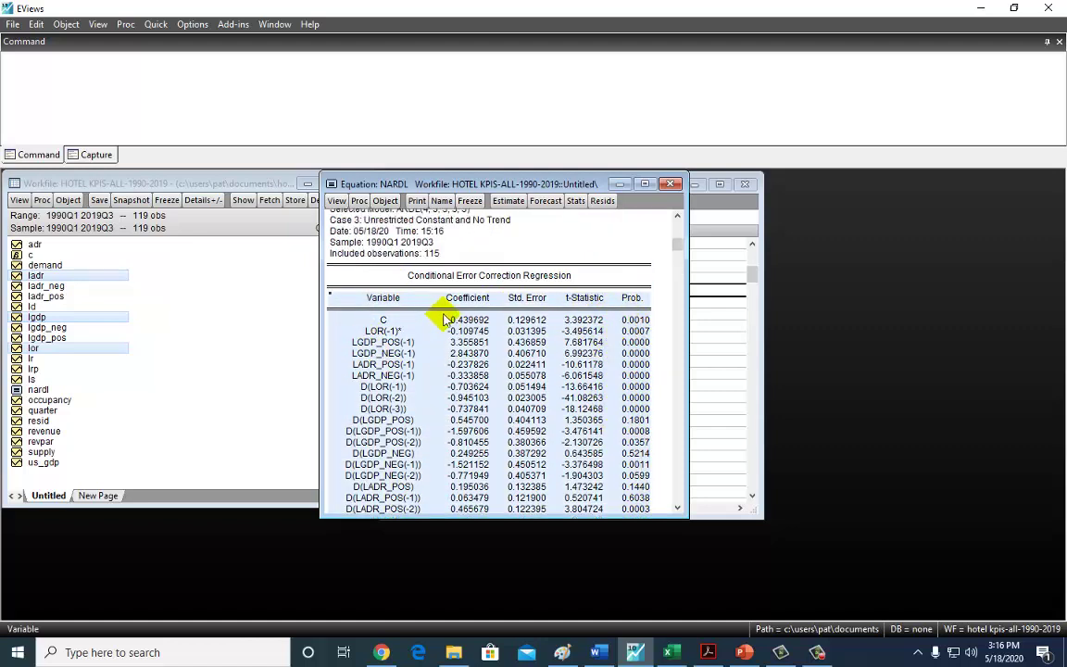
{"action": "scroll", "coordinate": [547, 400], "scroll_direction": "down", "scroll_amount": 6}
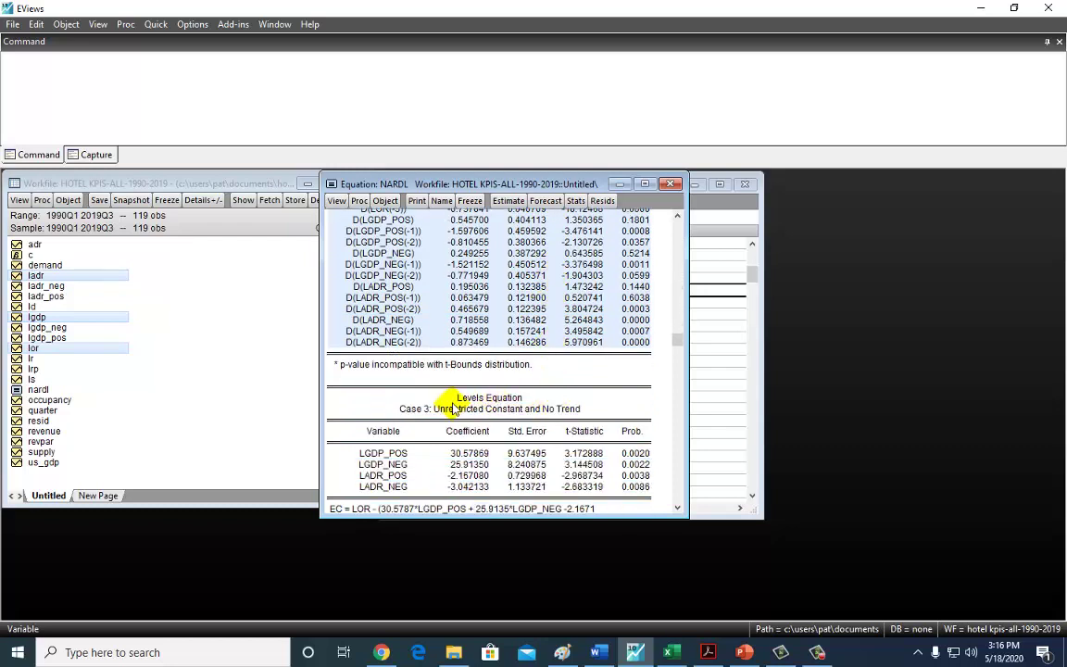
{"action": "left_click_drag", "start_coordinate": [445, 406], "coordinate": [645, 497]}
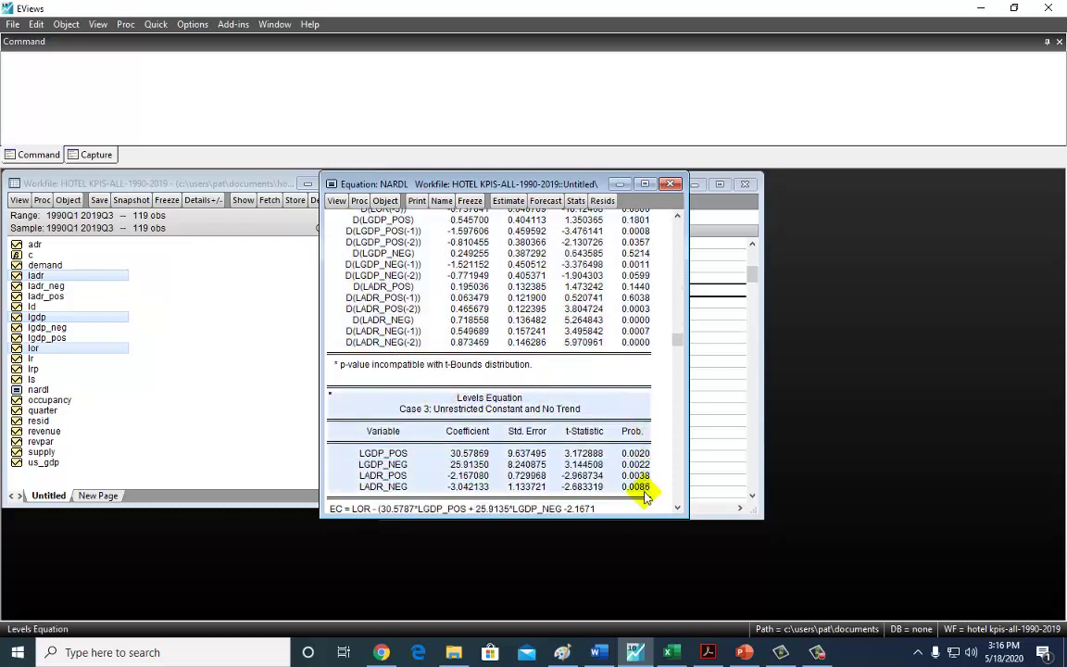